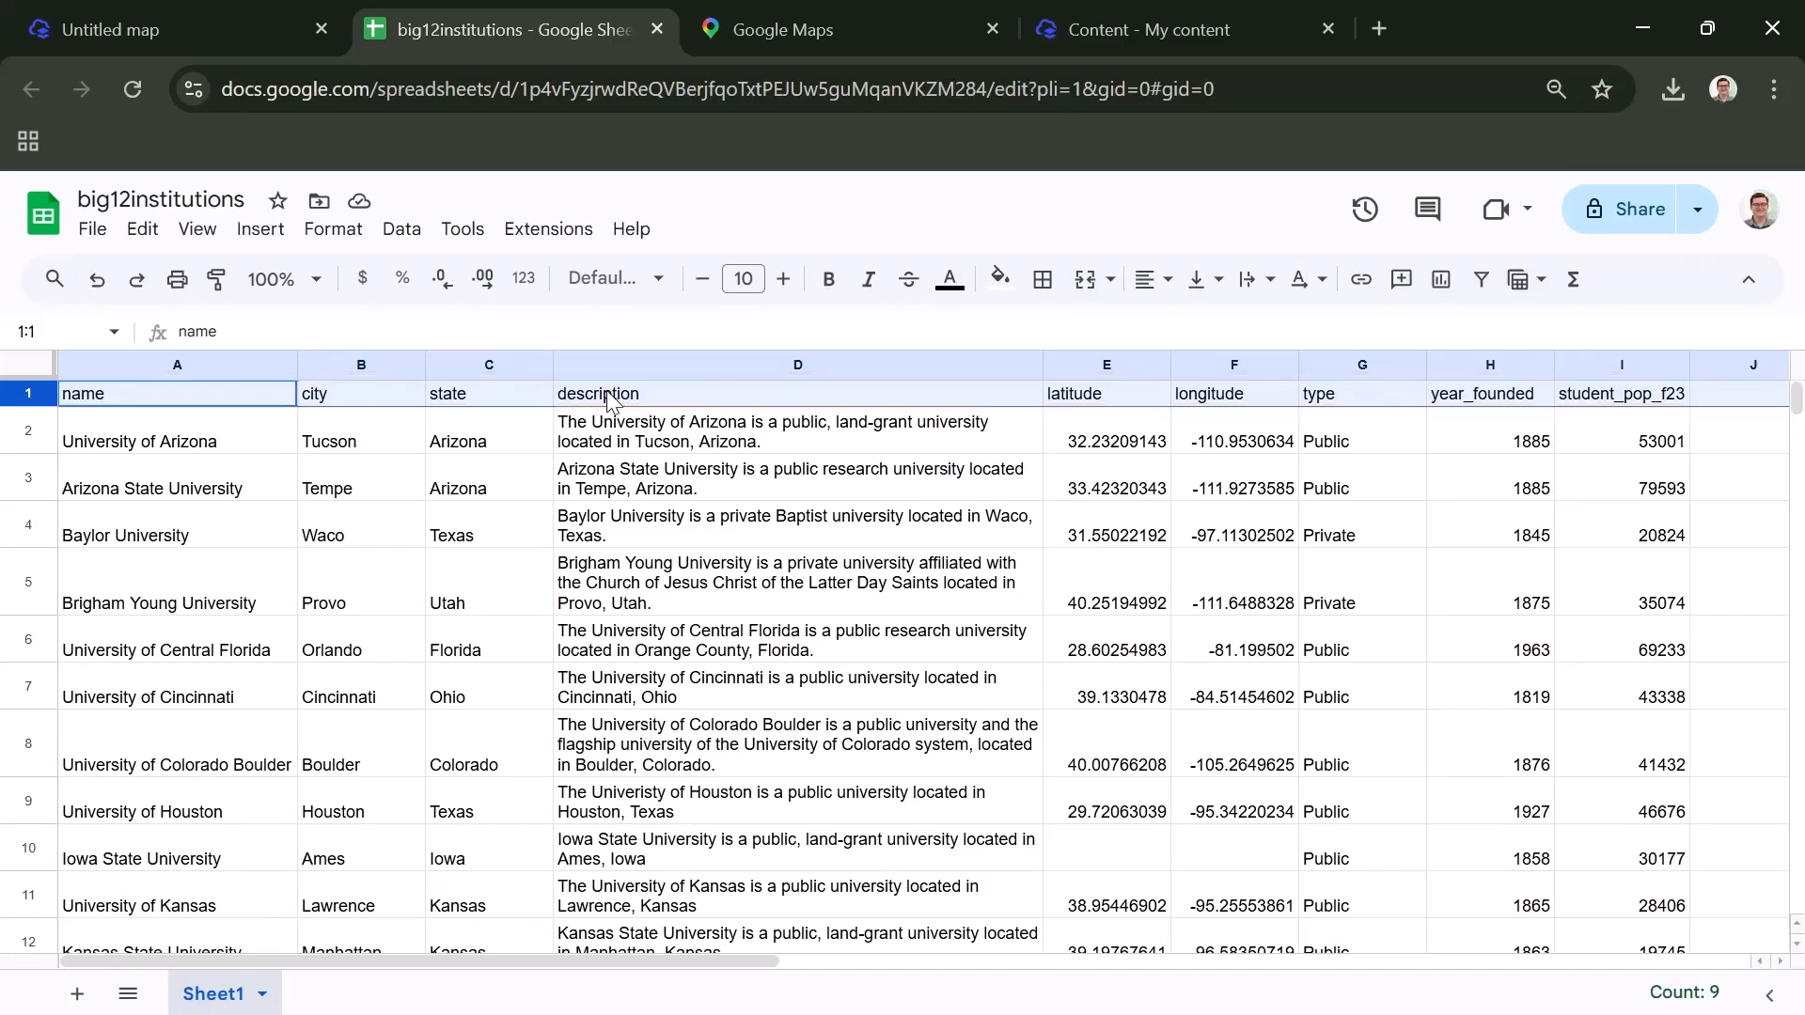
# - Select the latitude and longitude columns, and single out the empty coordinate cells E10:F10 in the Iowa State University row
pyautogui.click(992, 435)
pyautogui.moveTo(1088, 373); pyautogui.dragTo(1192, 358)
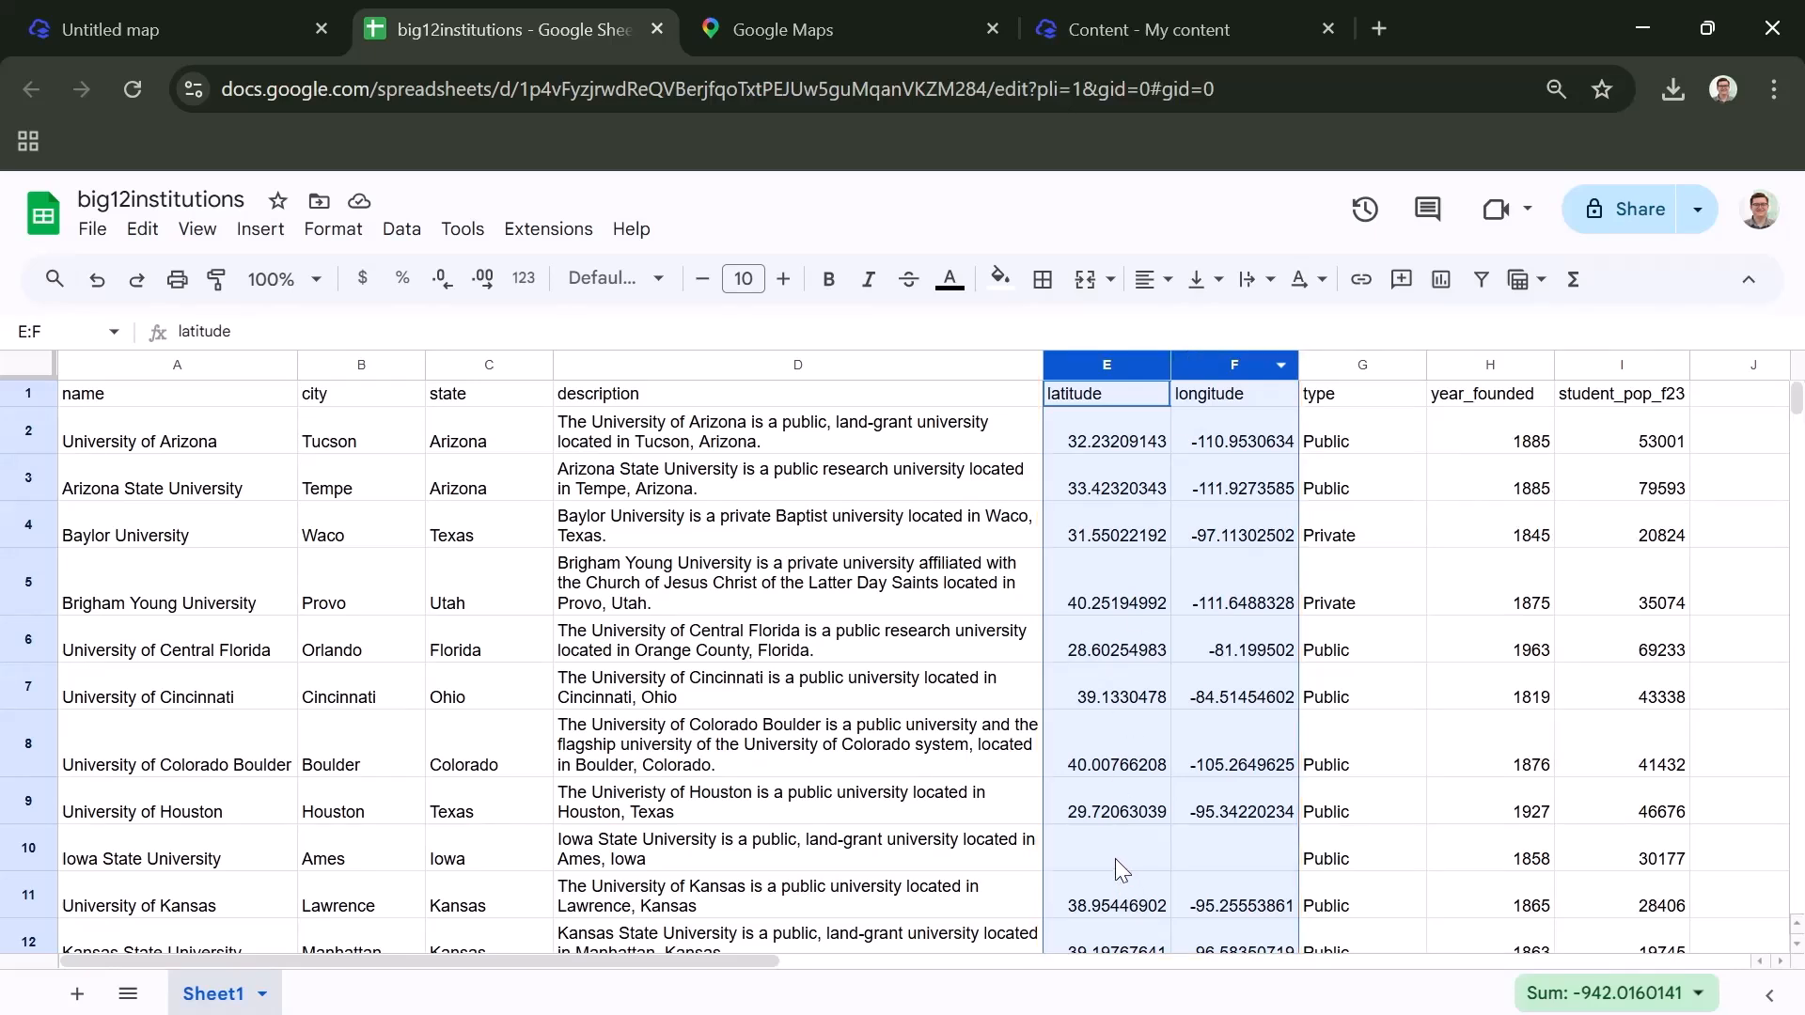
pyautogui.moveTo(1114, 865); pyautogui.dragTo(1197, 857)
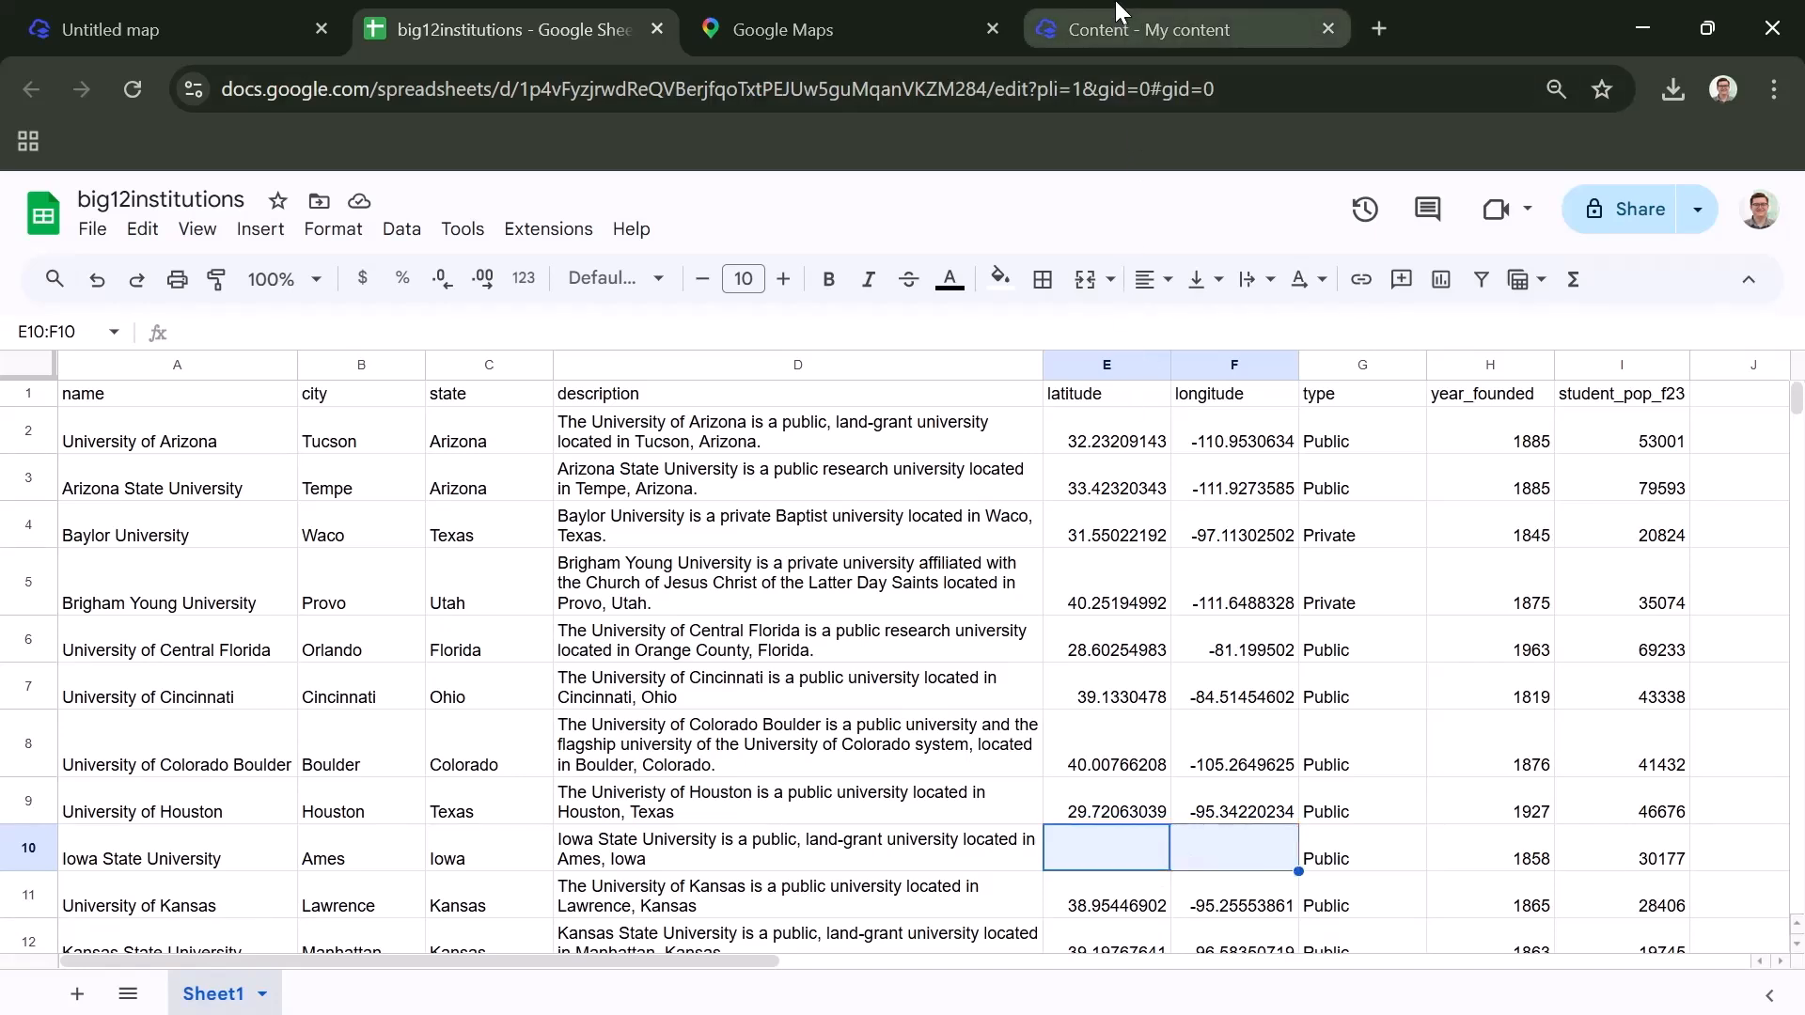
# - Switch to Google Maps, search for Iowa State University, and copy the coordinates at its marker
pyautogui.click(809, 17)
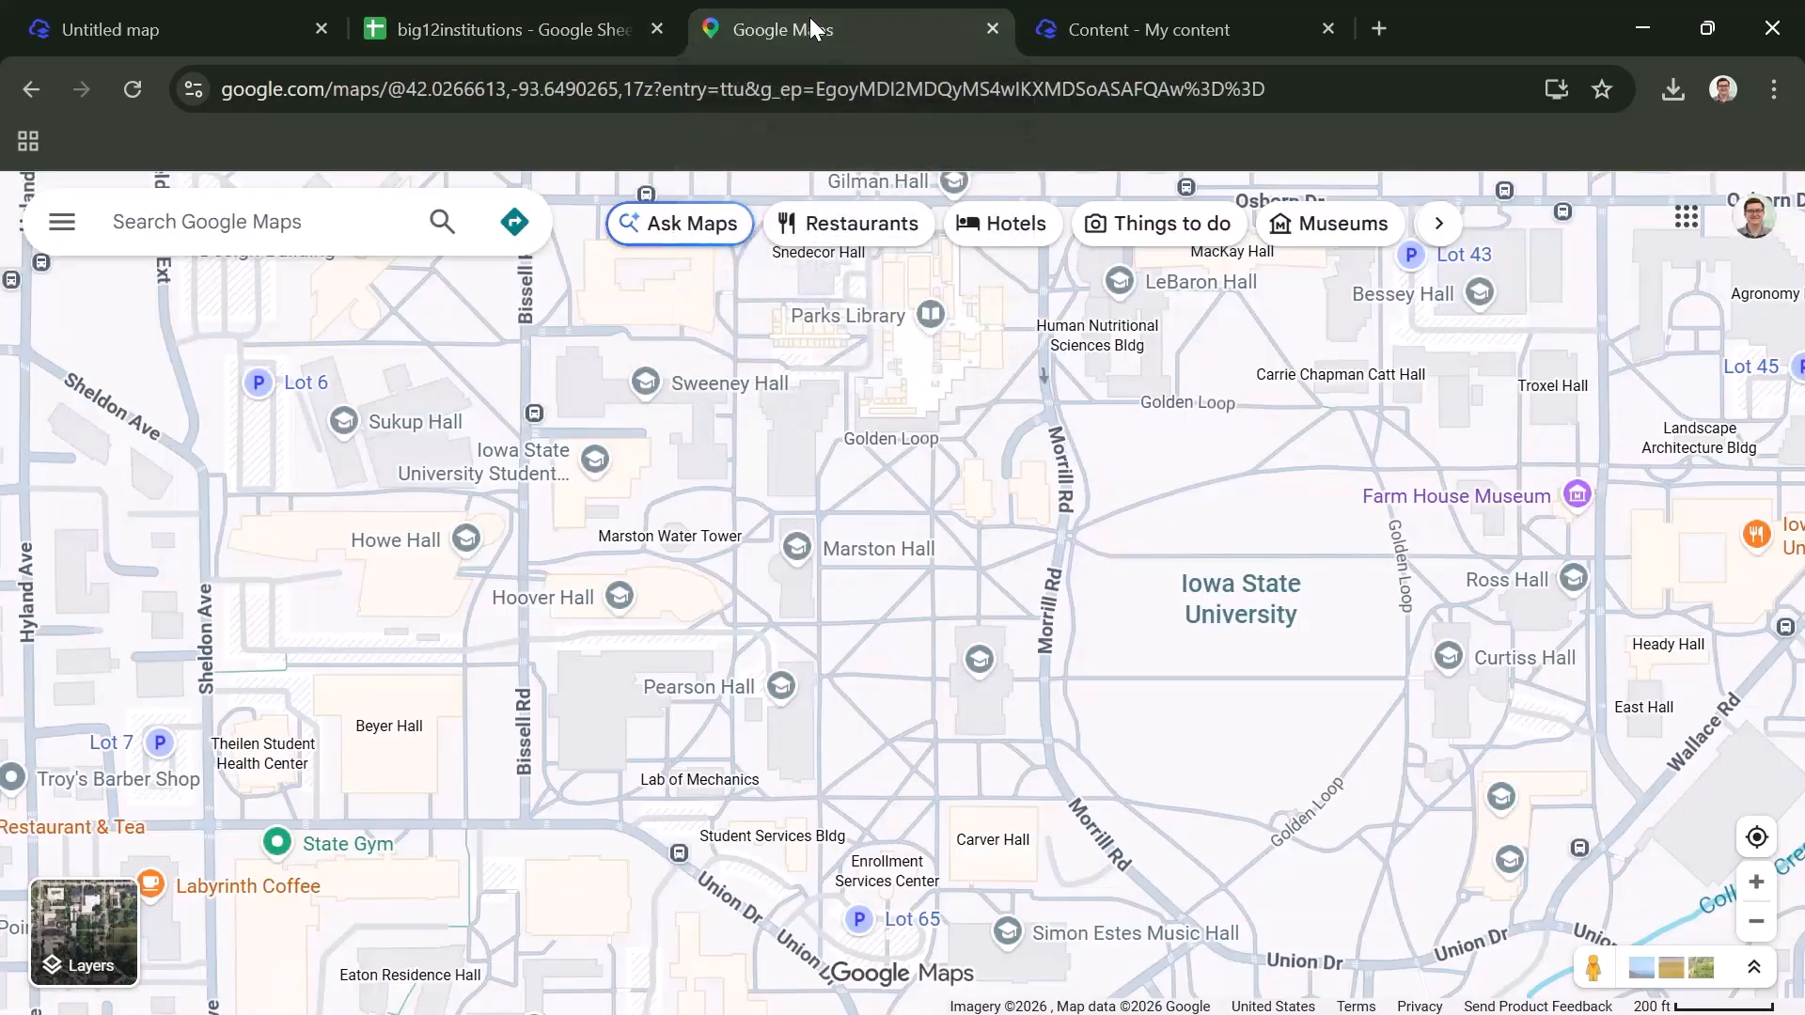
pyautogui.click(316, 234)
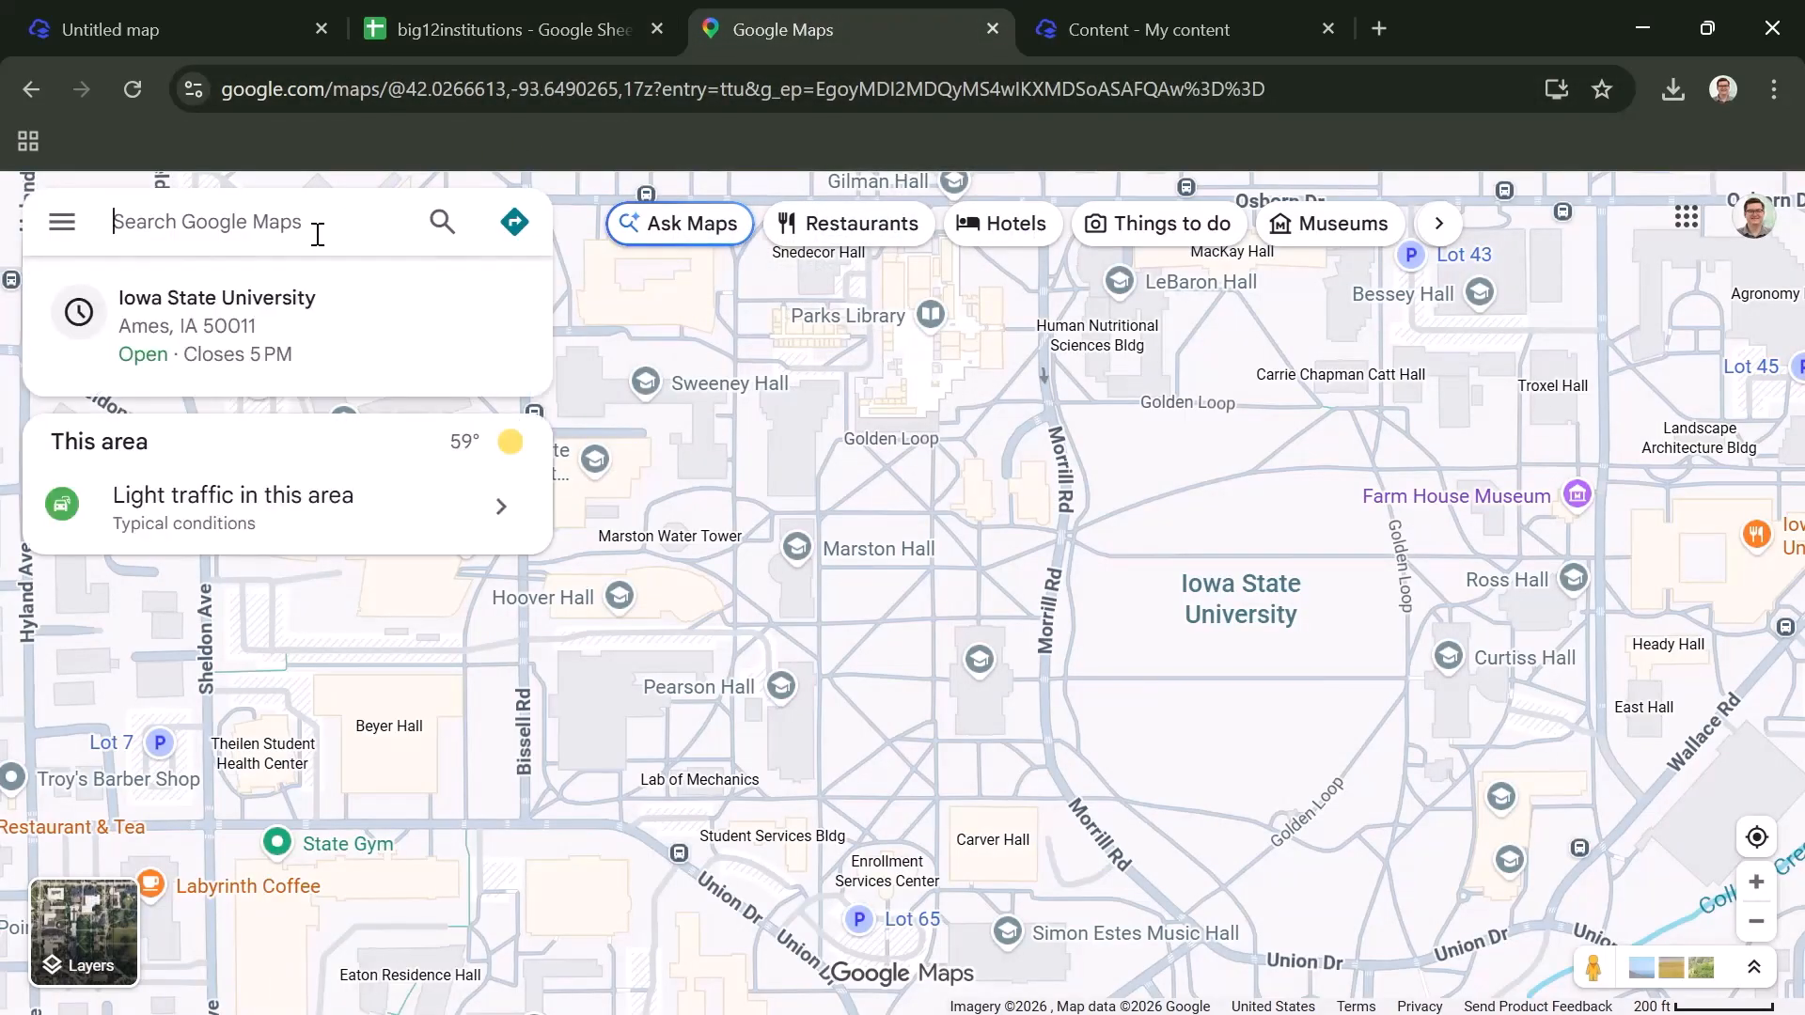
pyautogui.write('Iowa State University')
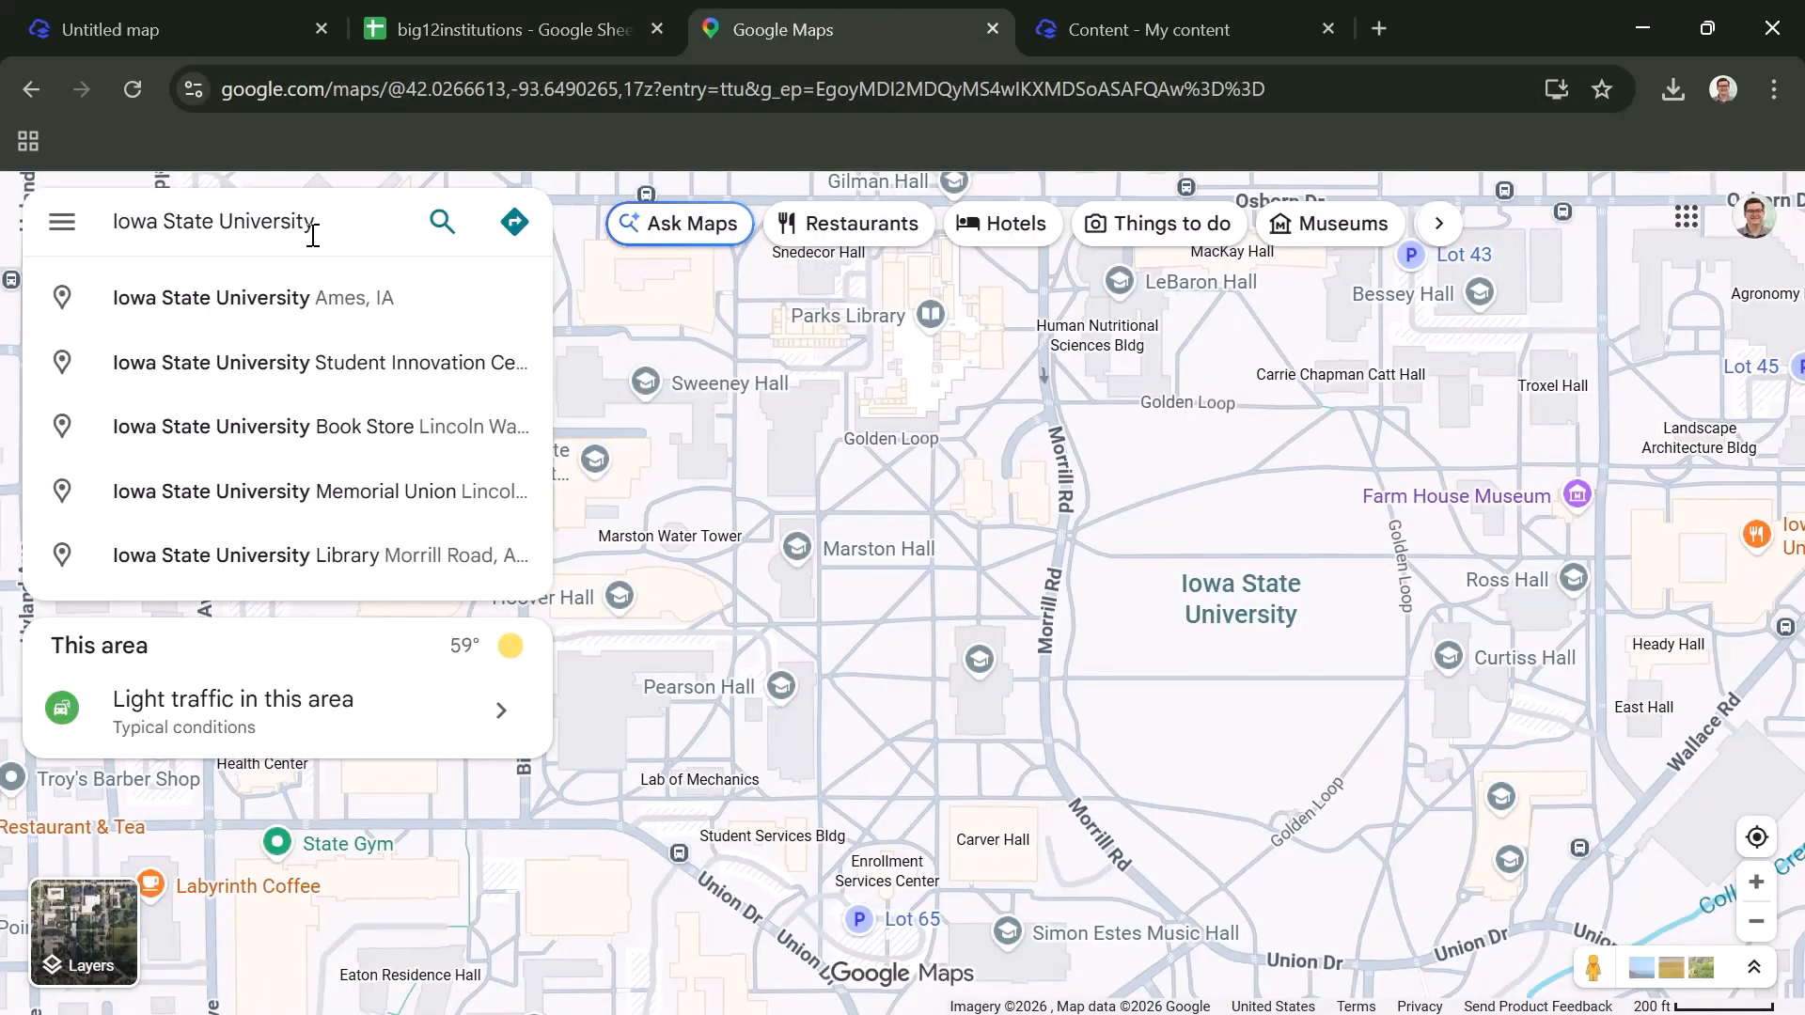
pyautogui.press('Return')
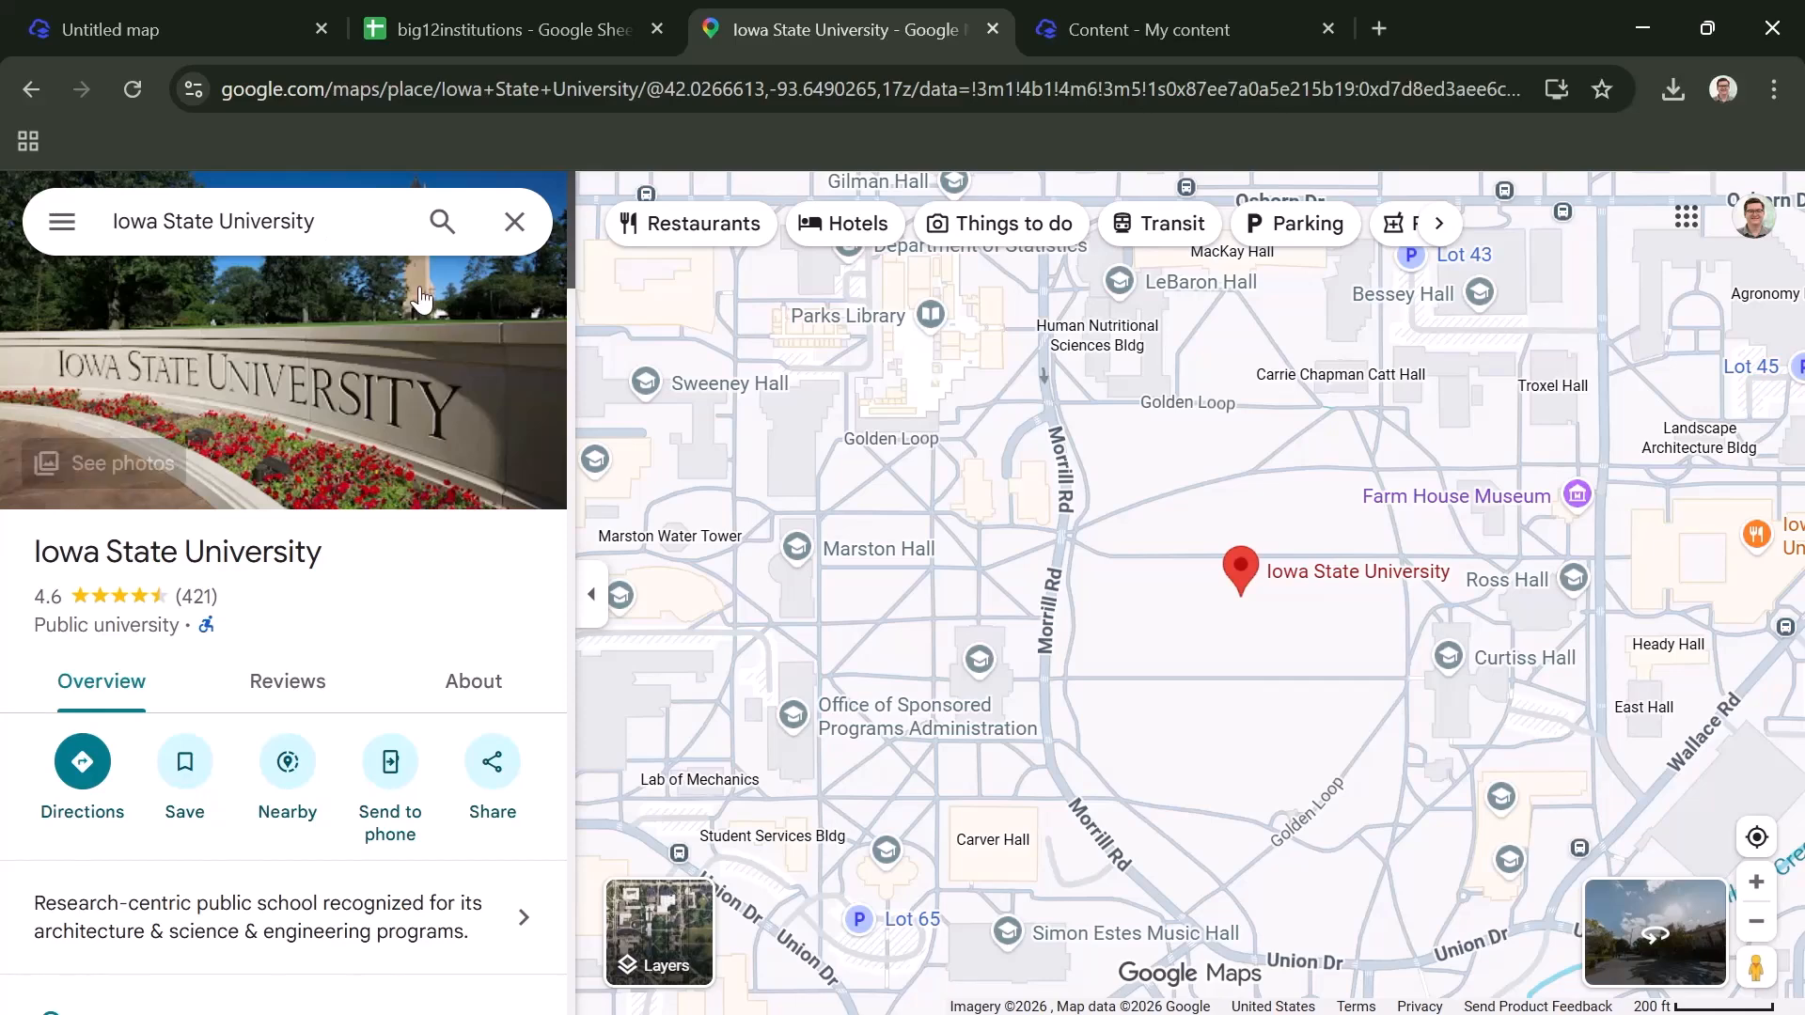
pyautogui.rightClick(1242, 579)
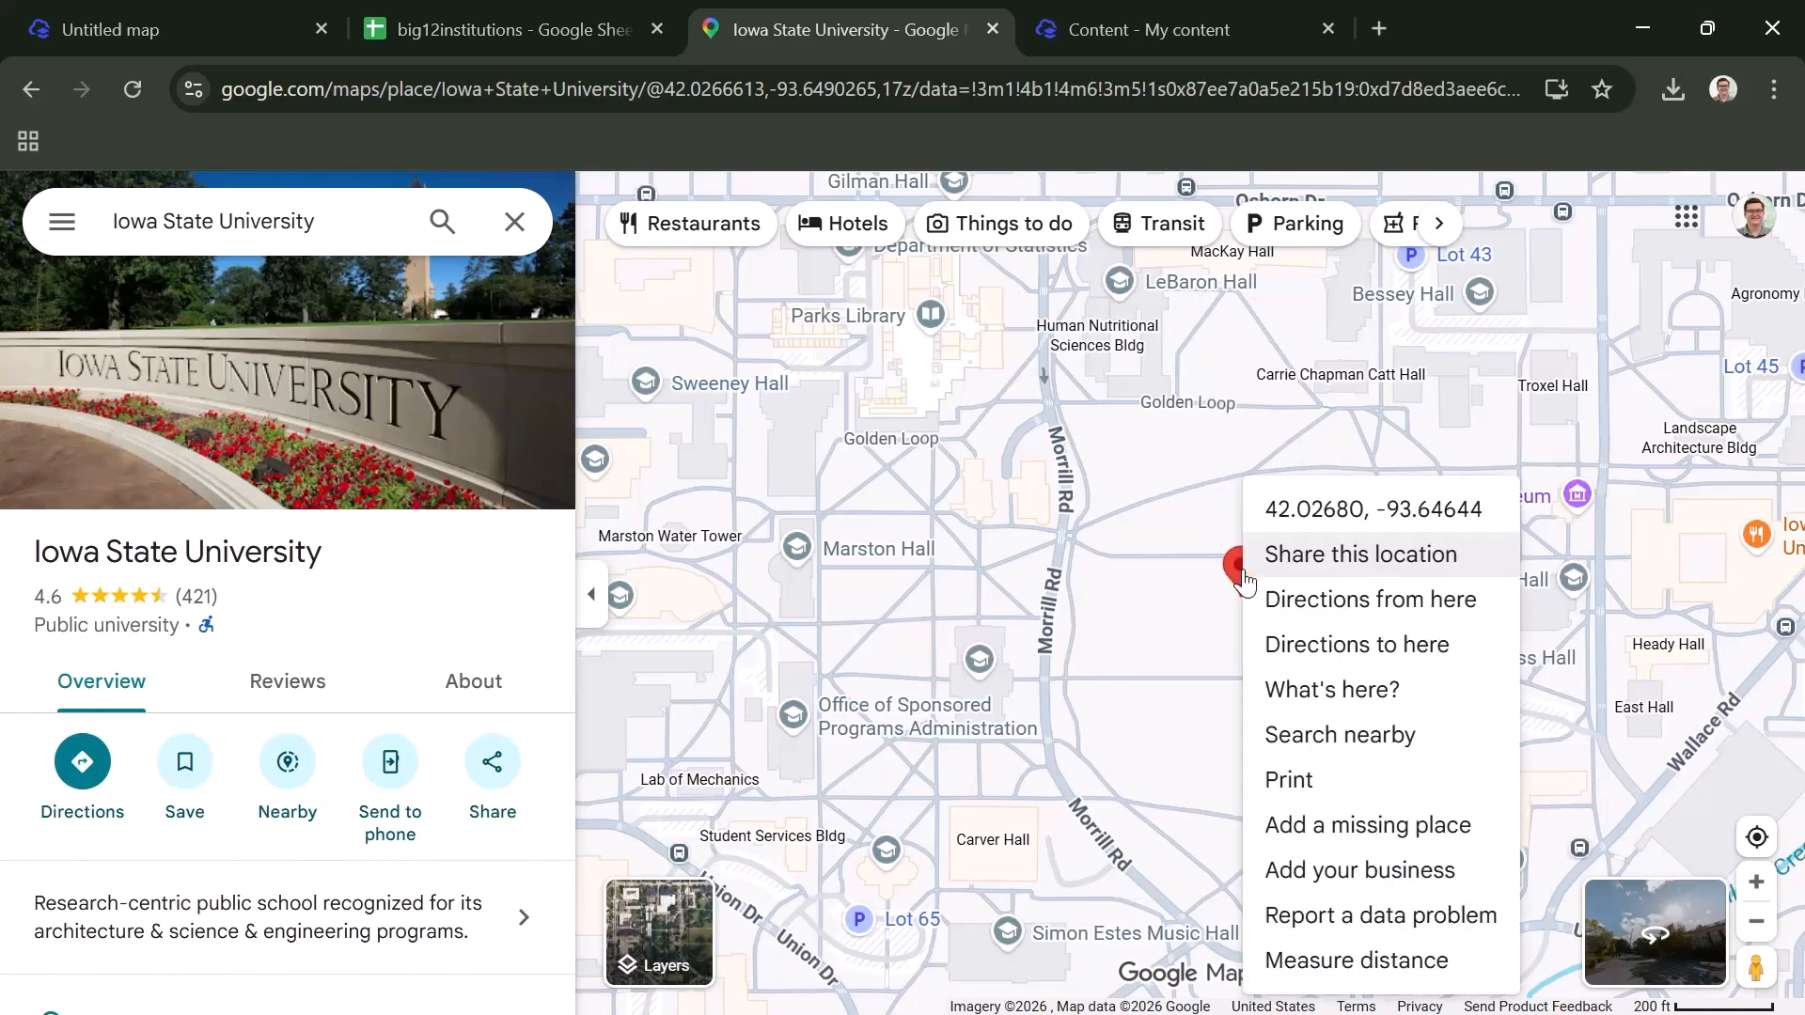
pyautogui.click(1308, 519)
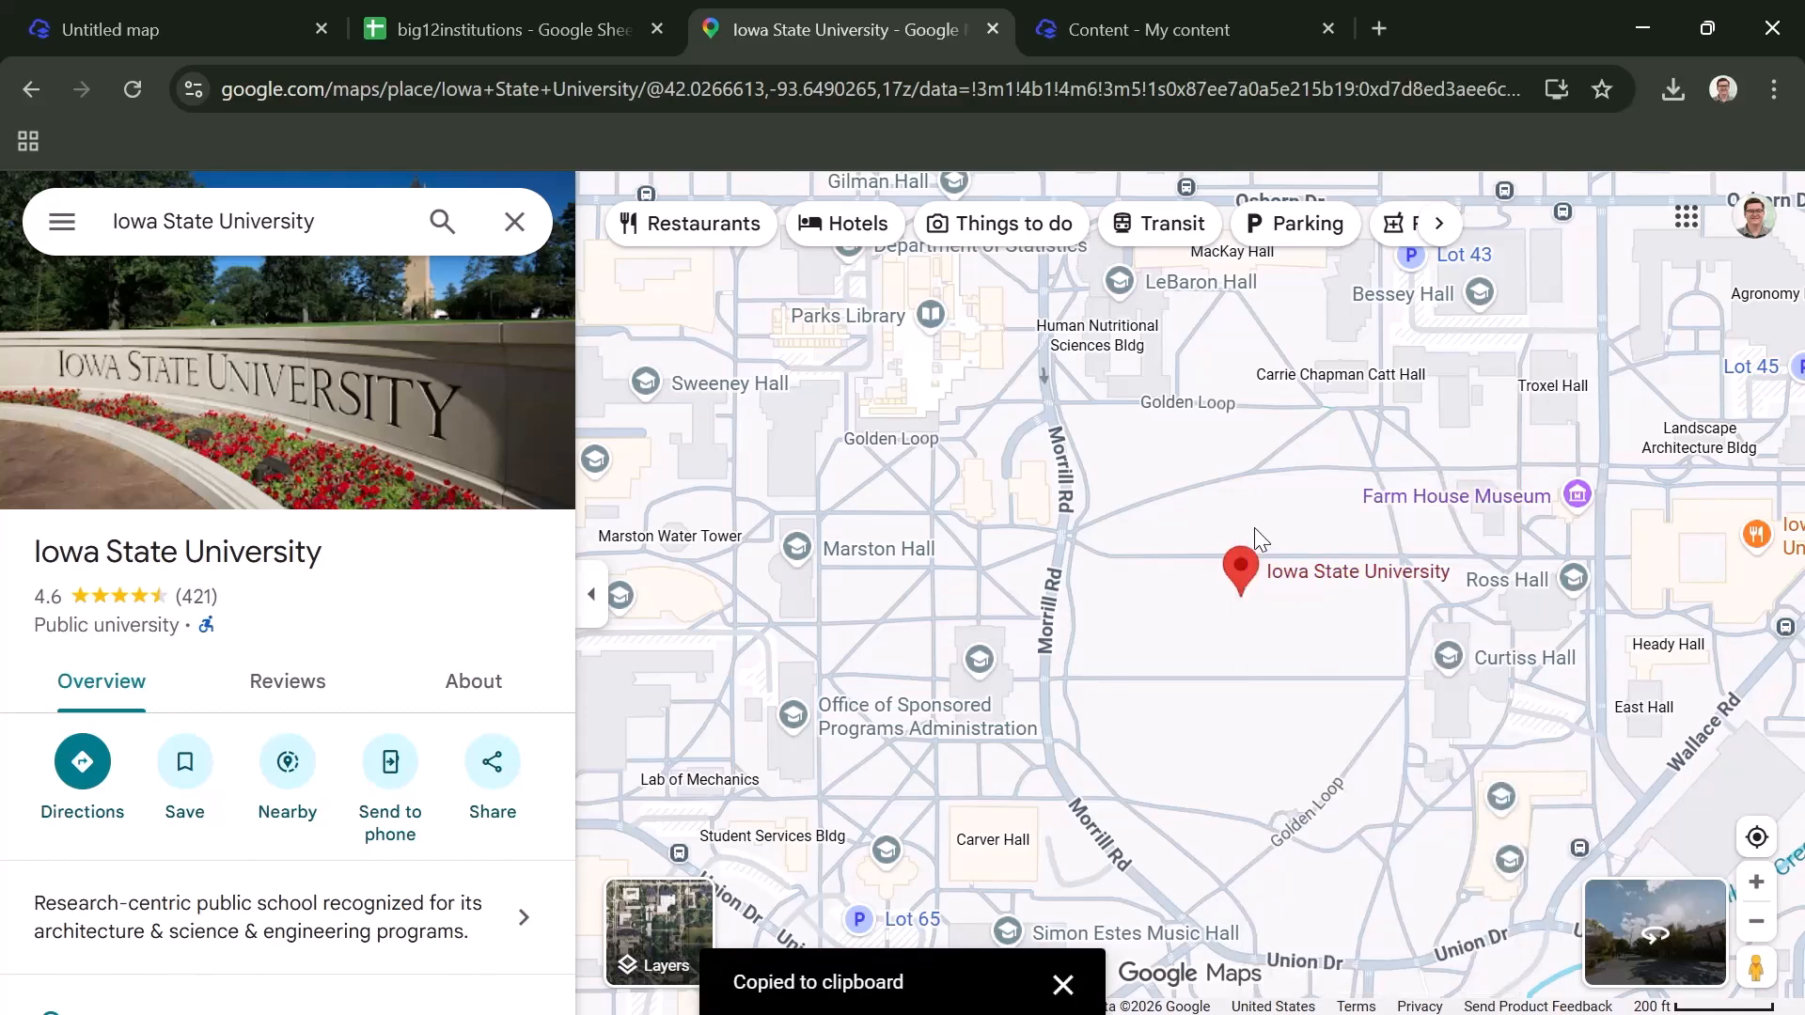
# - Back in the big12institutions spreadsheet, paste the coordinates into E10, cut out the longitude, and keep only the latitude 42.026800726353045
pyautogui.click(562, 15)
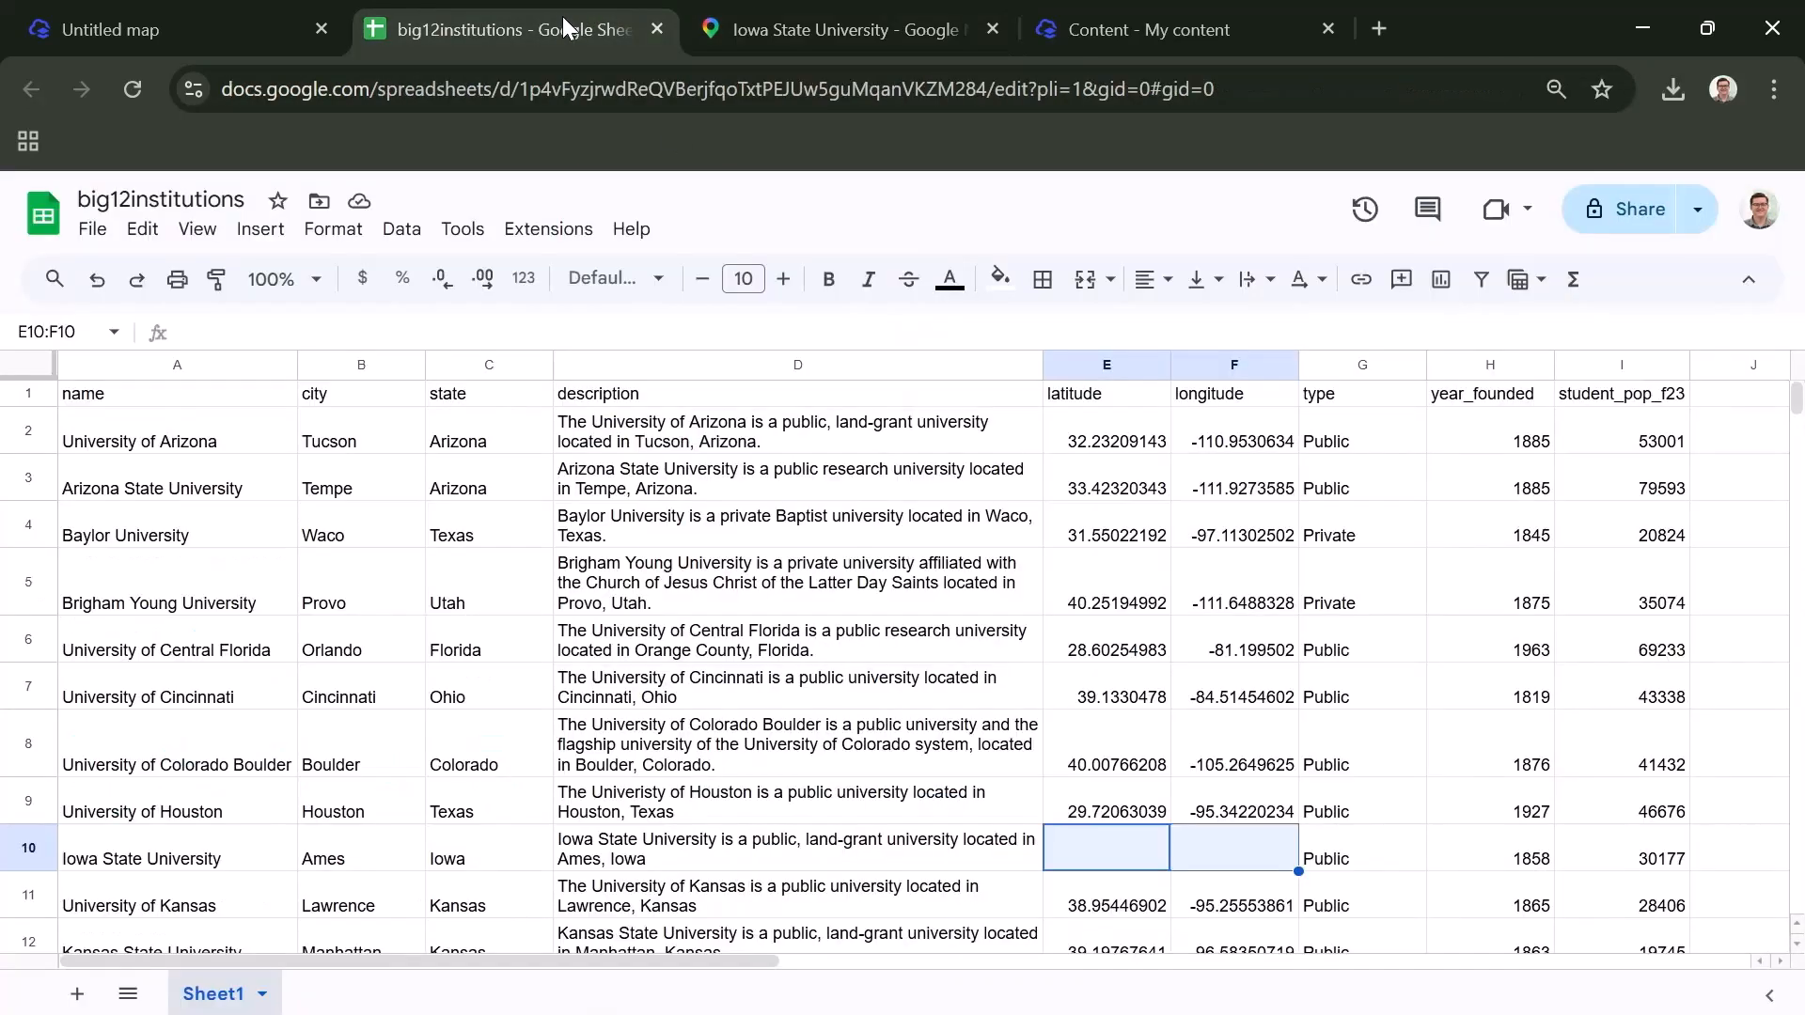
pyautogui.doubleClick(1096, 846)
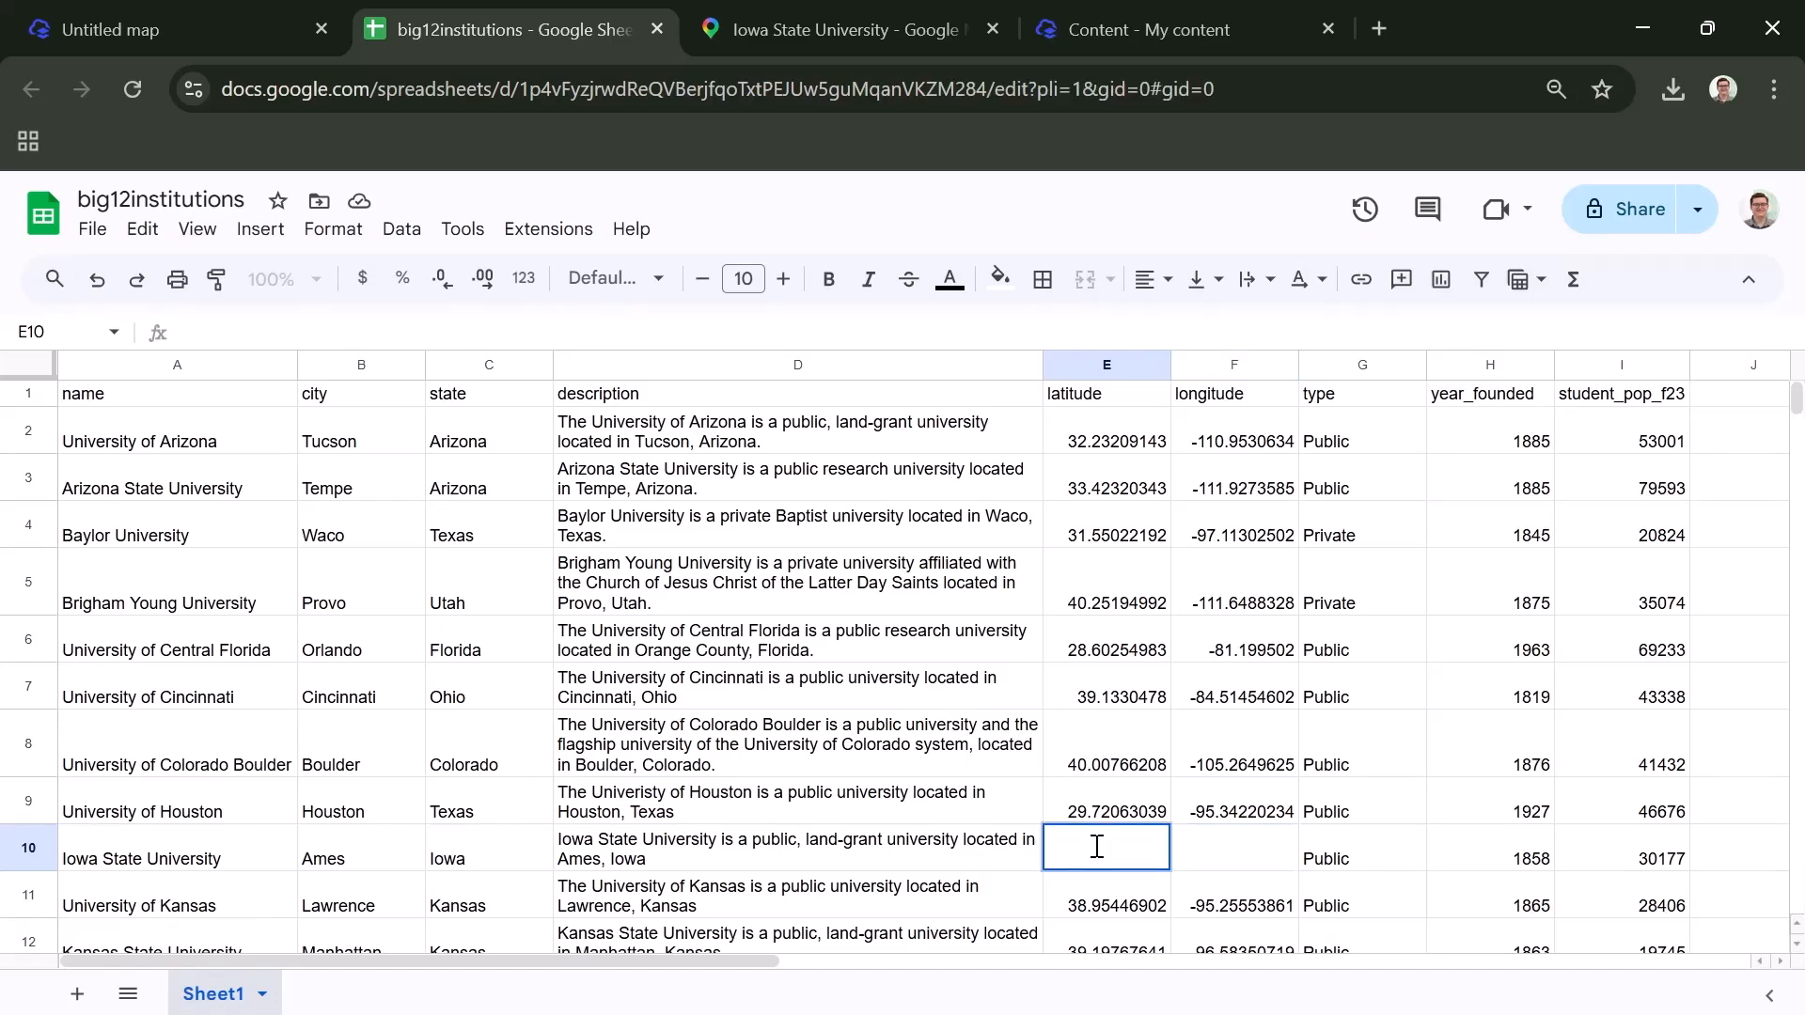
pyautogui.rightClick(1096, 846)
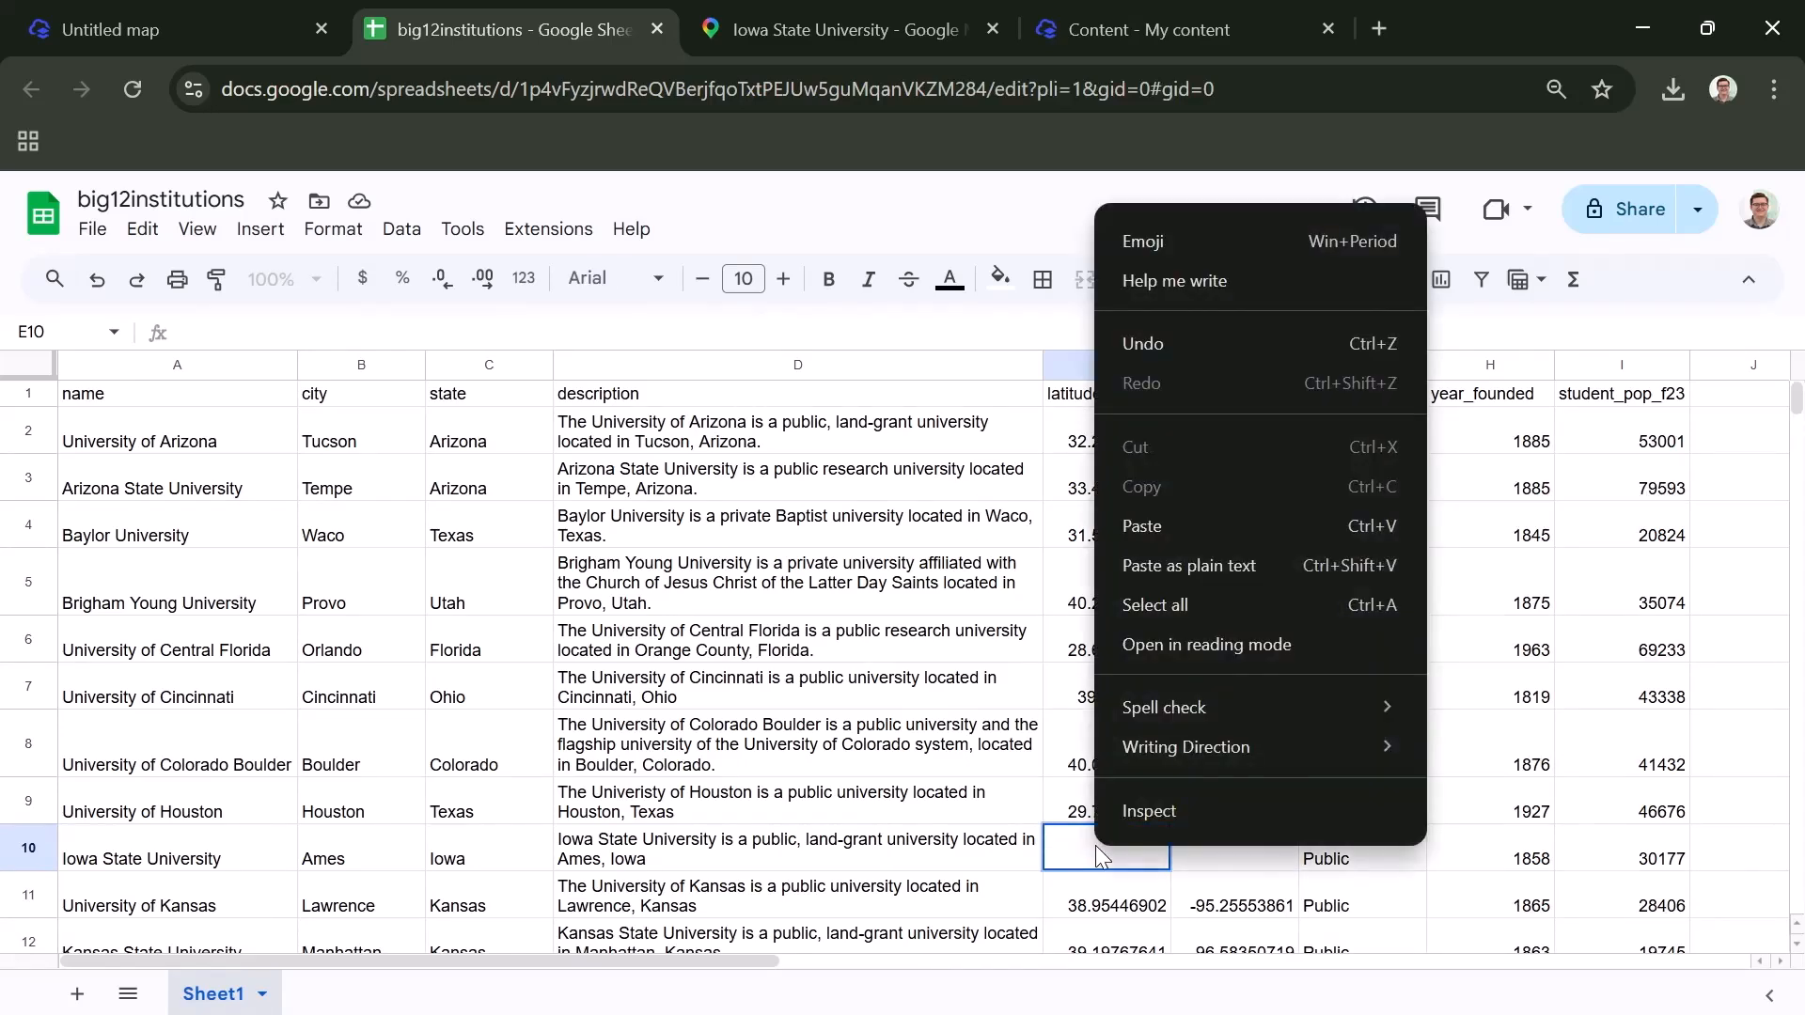
pyautogui.click(1153, 524)
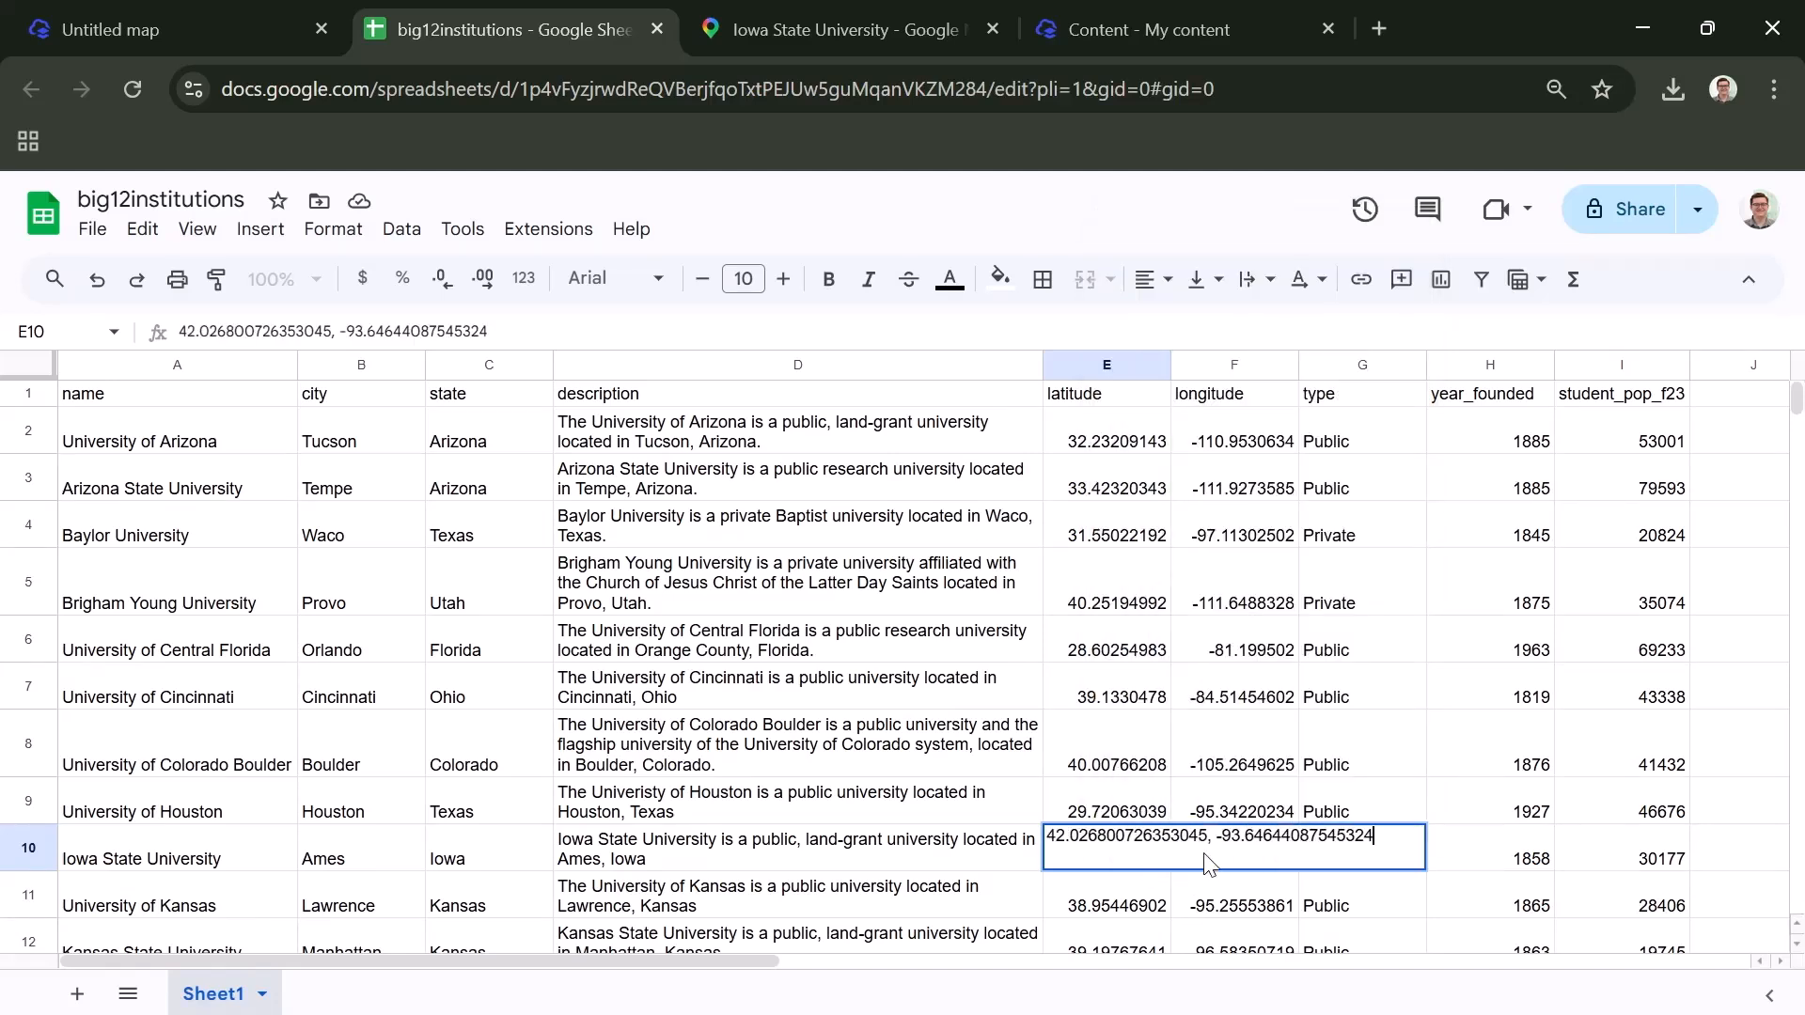
pyautogui.moveTo(1216, 841); pyautogui.dragTo(1400, 829)
pyautogui.rightClick(1344, 836)
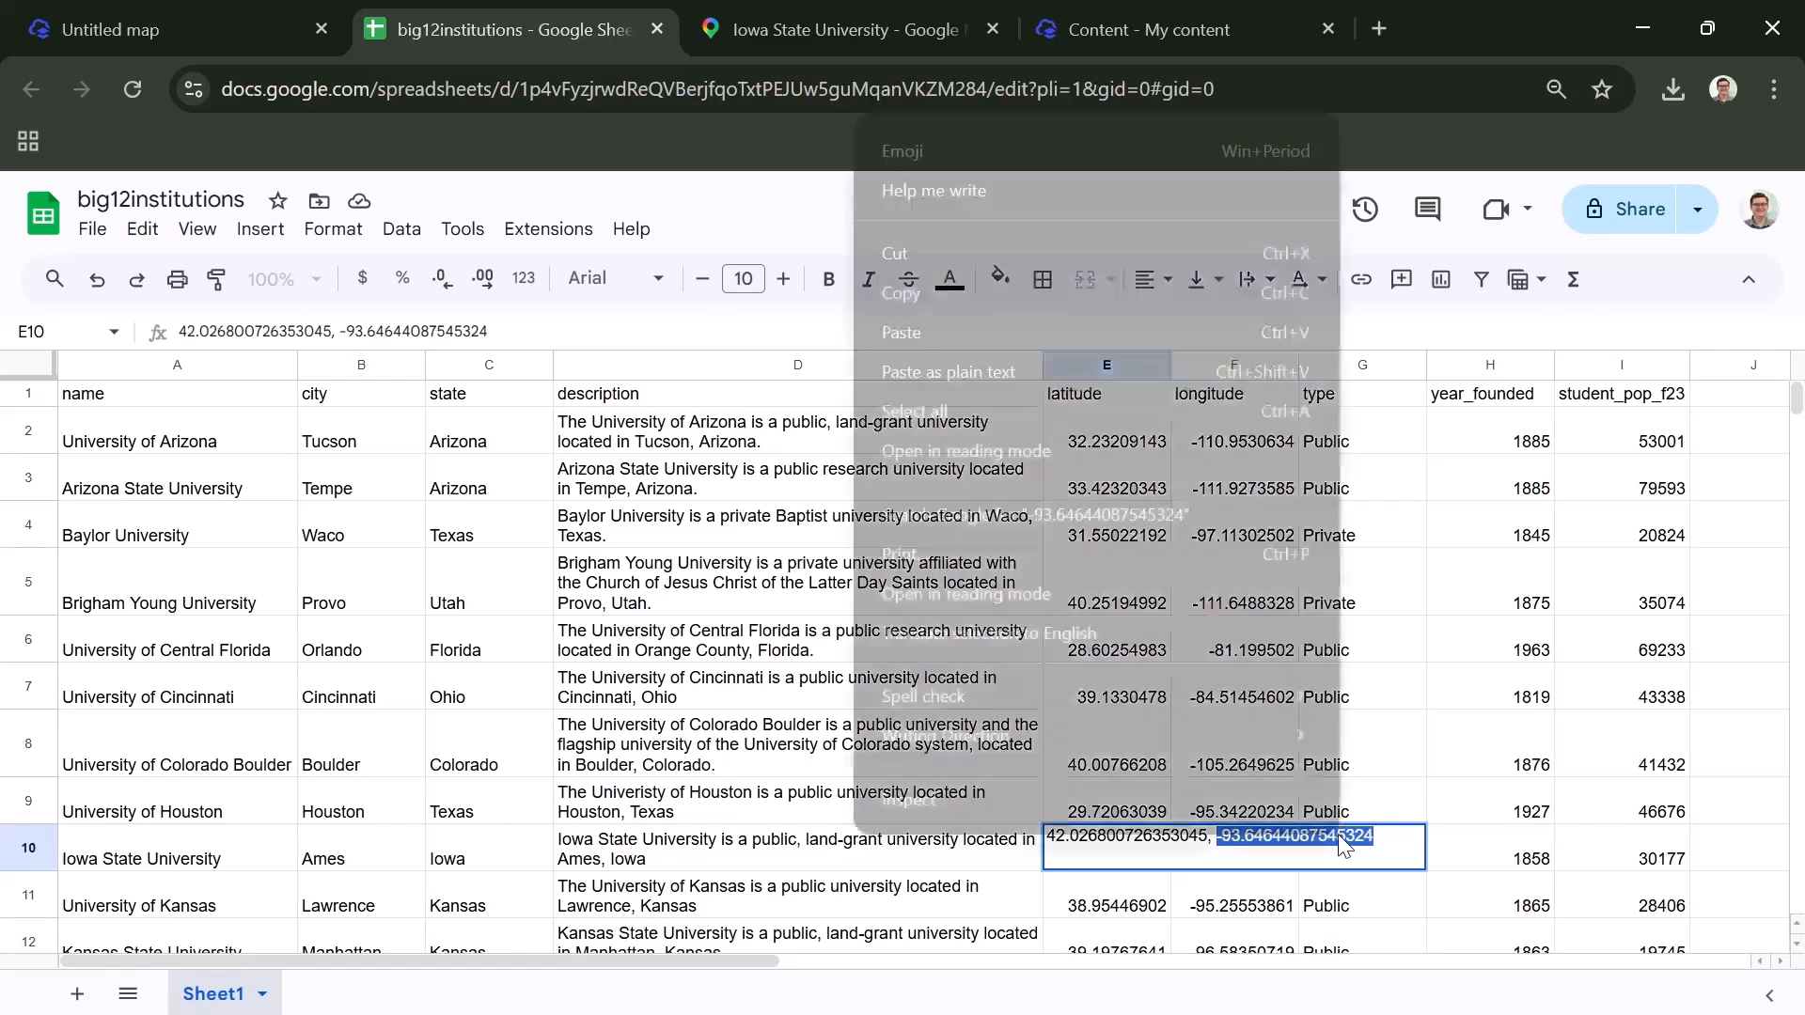
pyautogui.click(1086, 267)
pyautogui.press('BackSpace')
pyautogui.press('BackSpace')
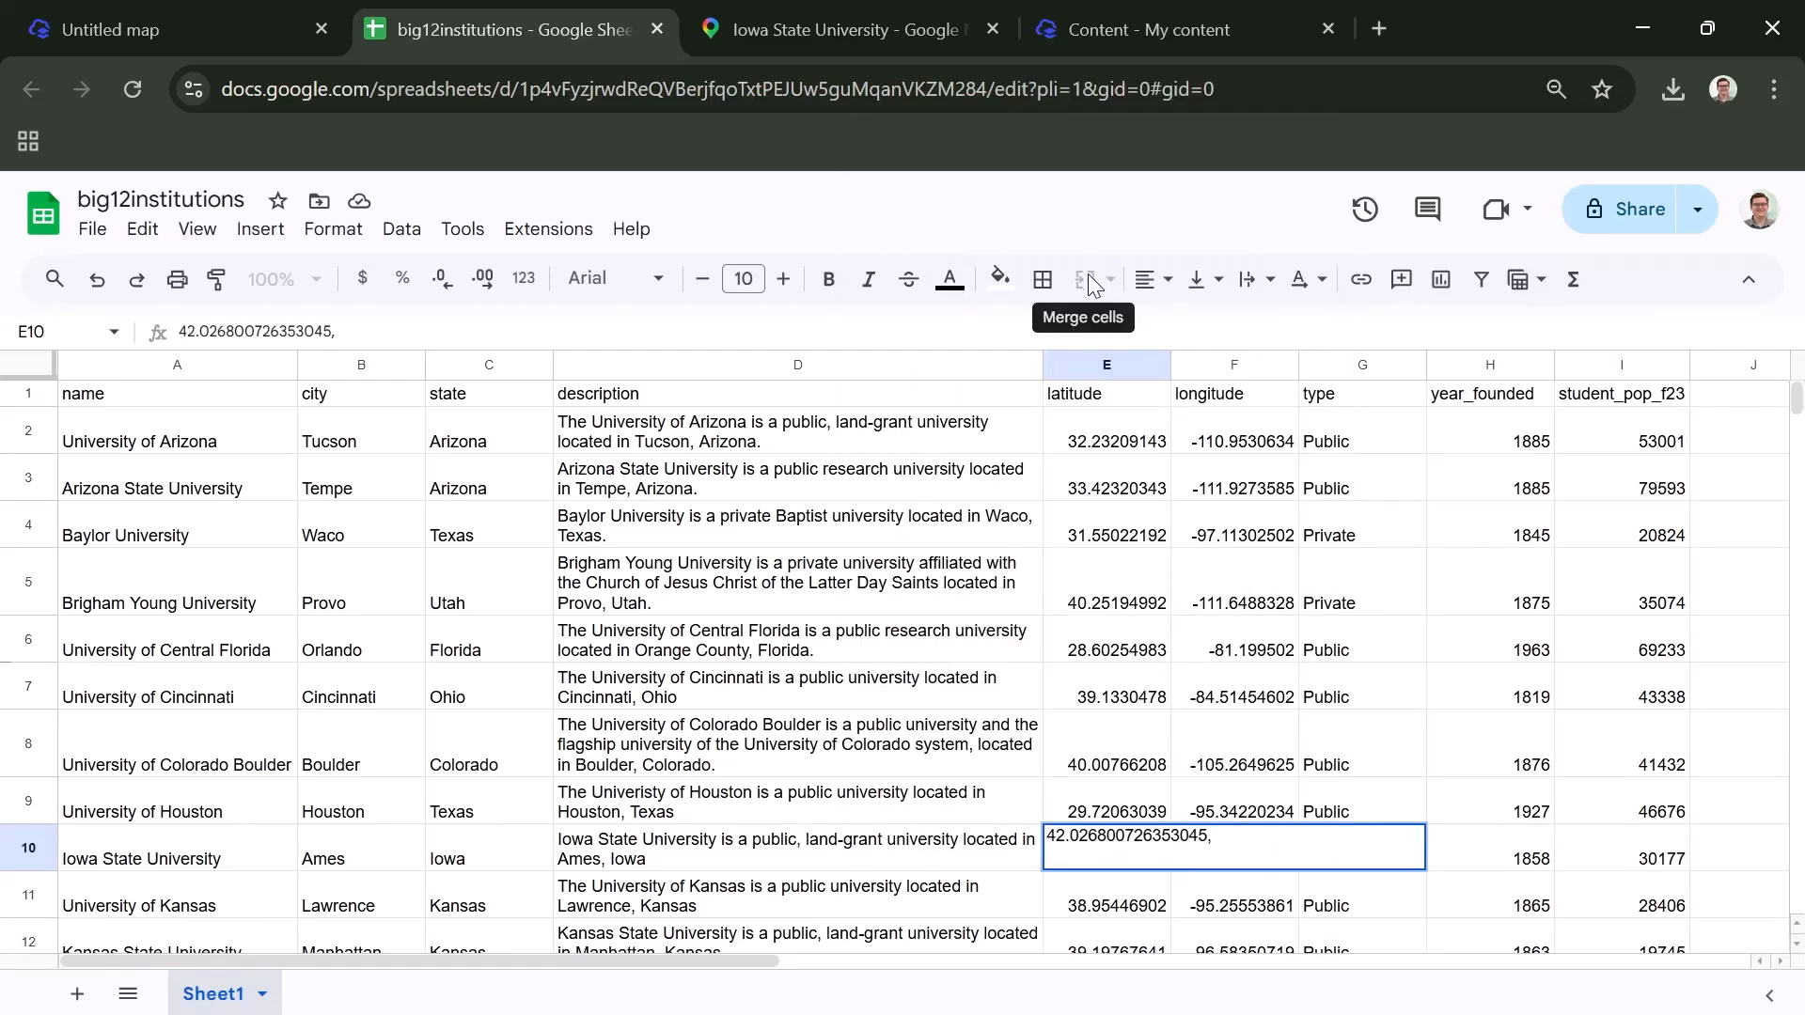
pyautogui.press('Return')
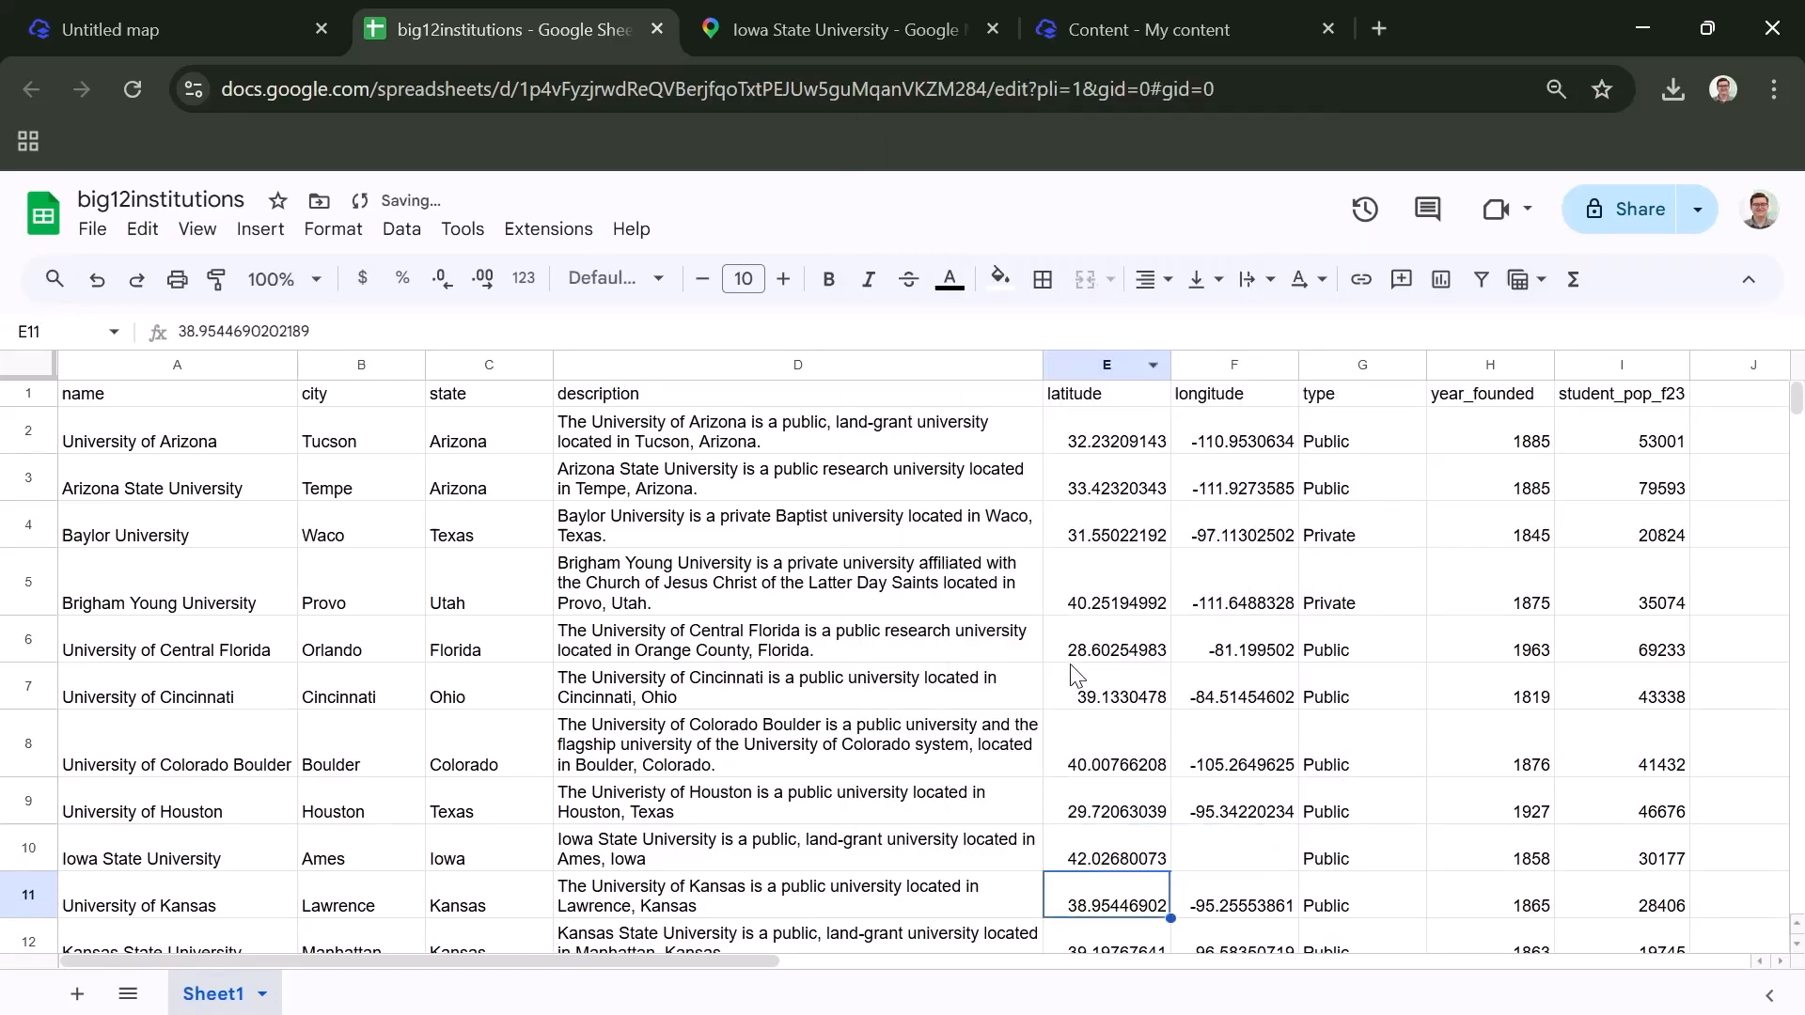
# - Paste the cut longitude -93.64644087545324 into cell F10 for Iowa State University
pyautogui.doubleClick(1208, 836)
pyautogui.rightClick(1207, 838)
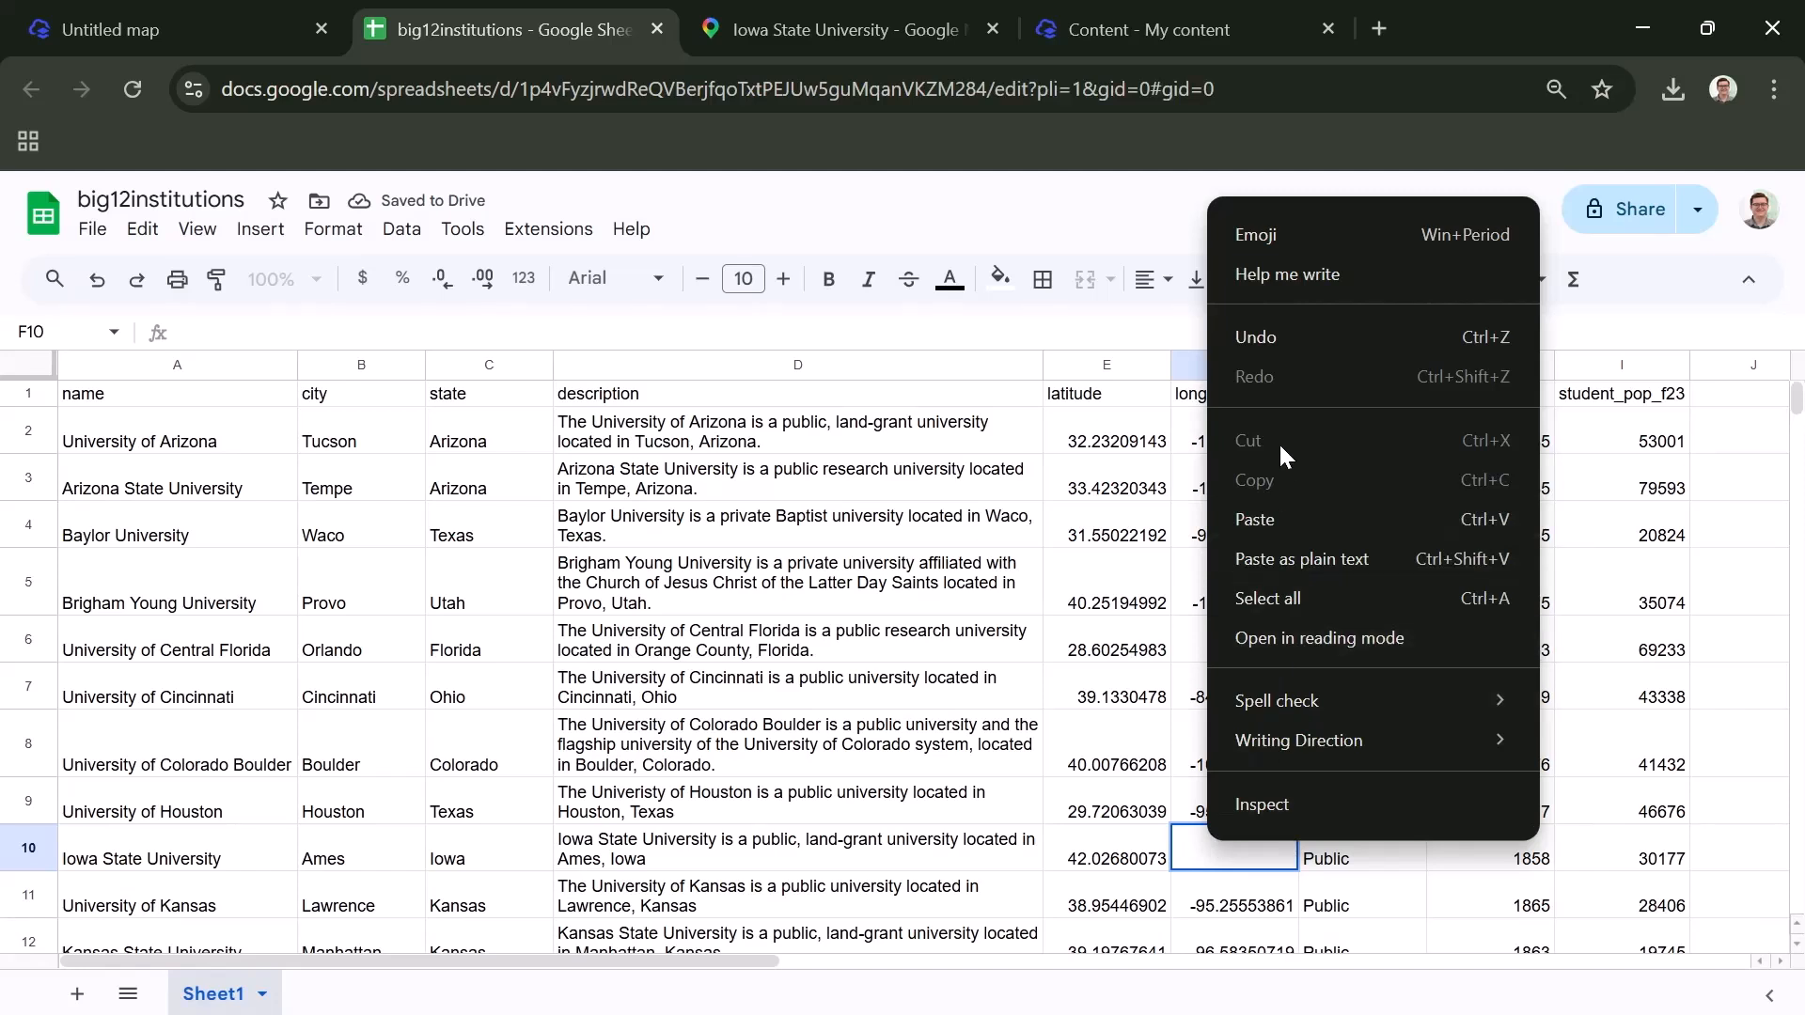
pyautogui.click(1280, 517)
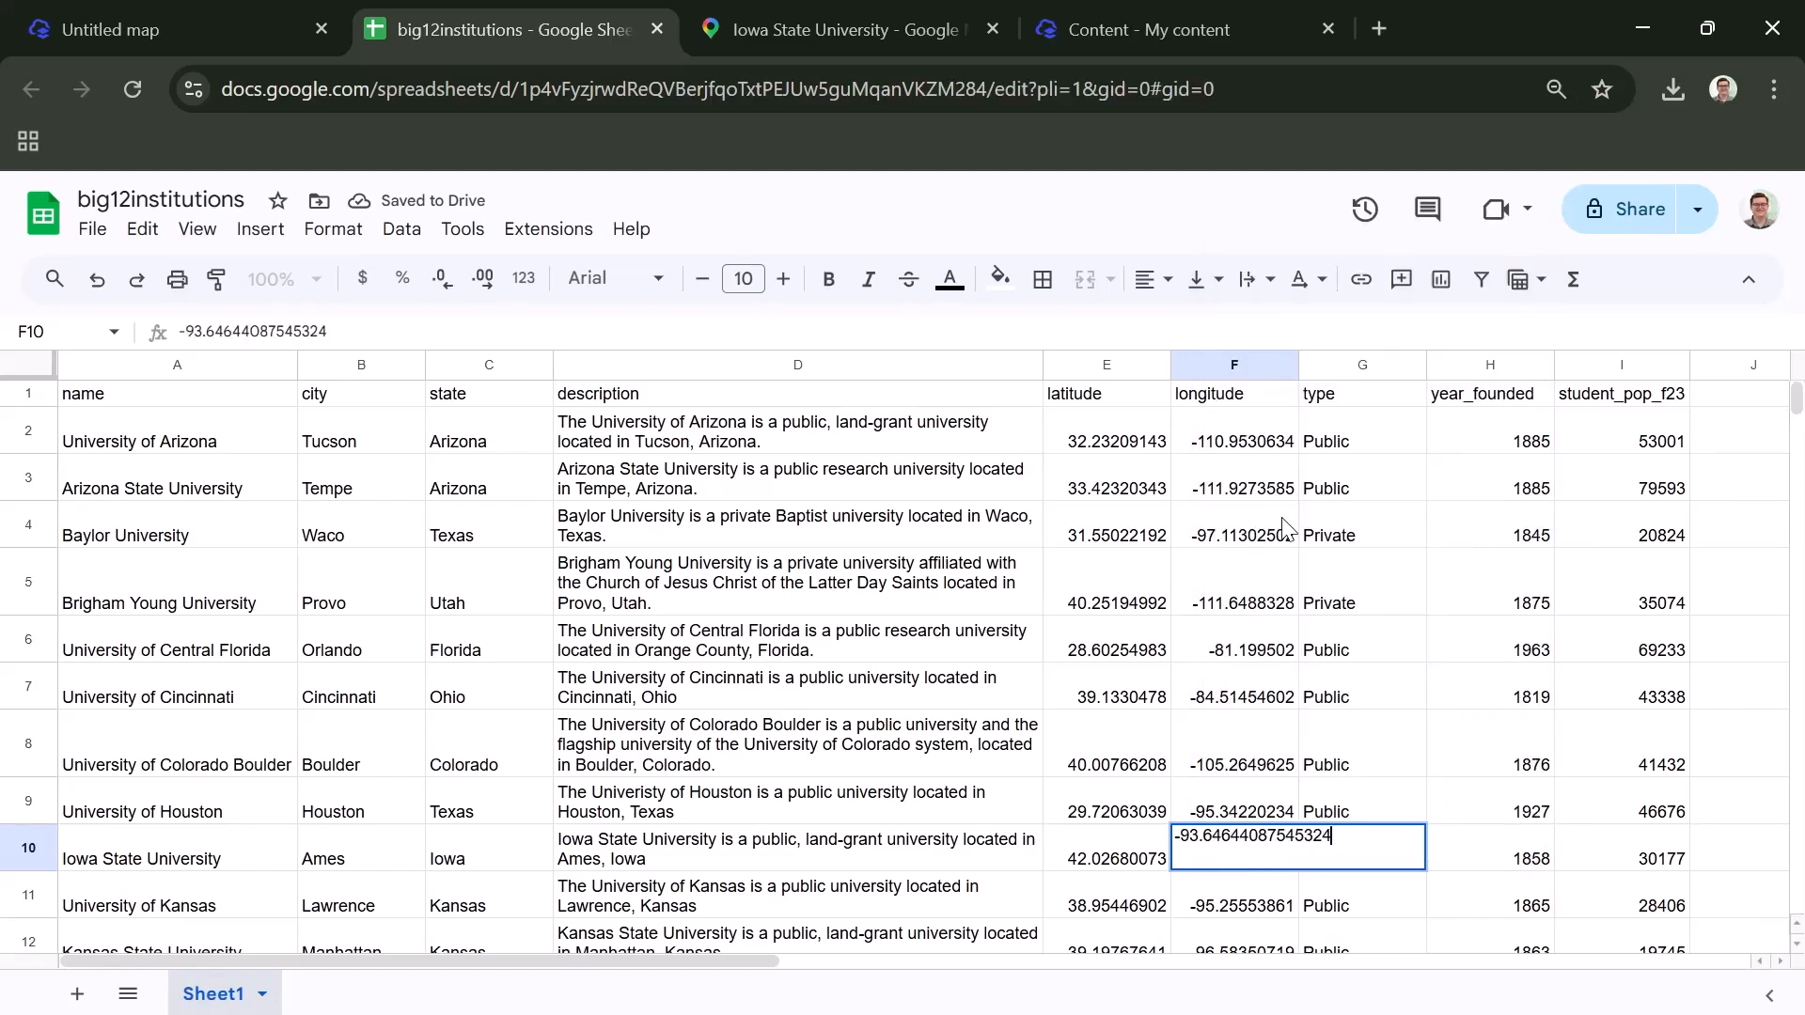
pyautogui.click(1158, 860)
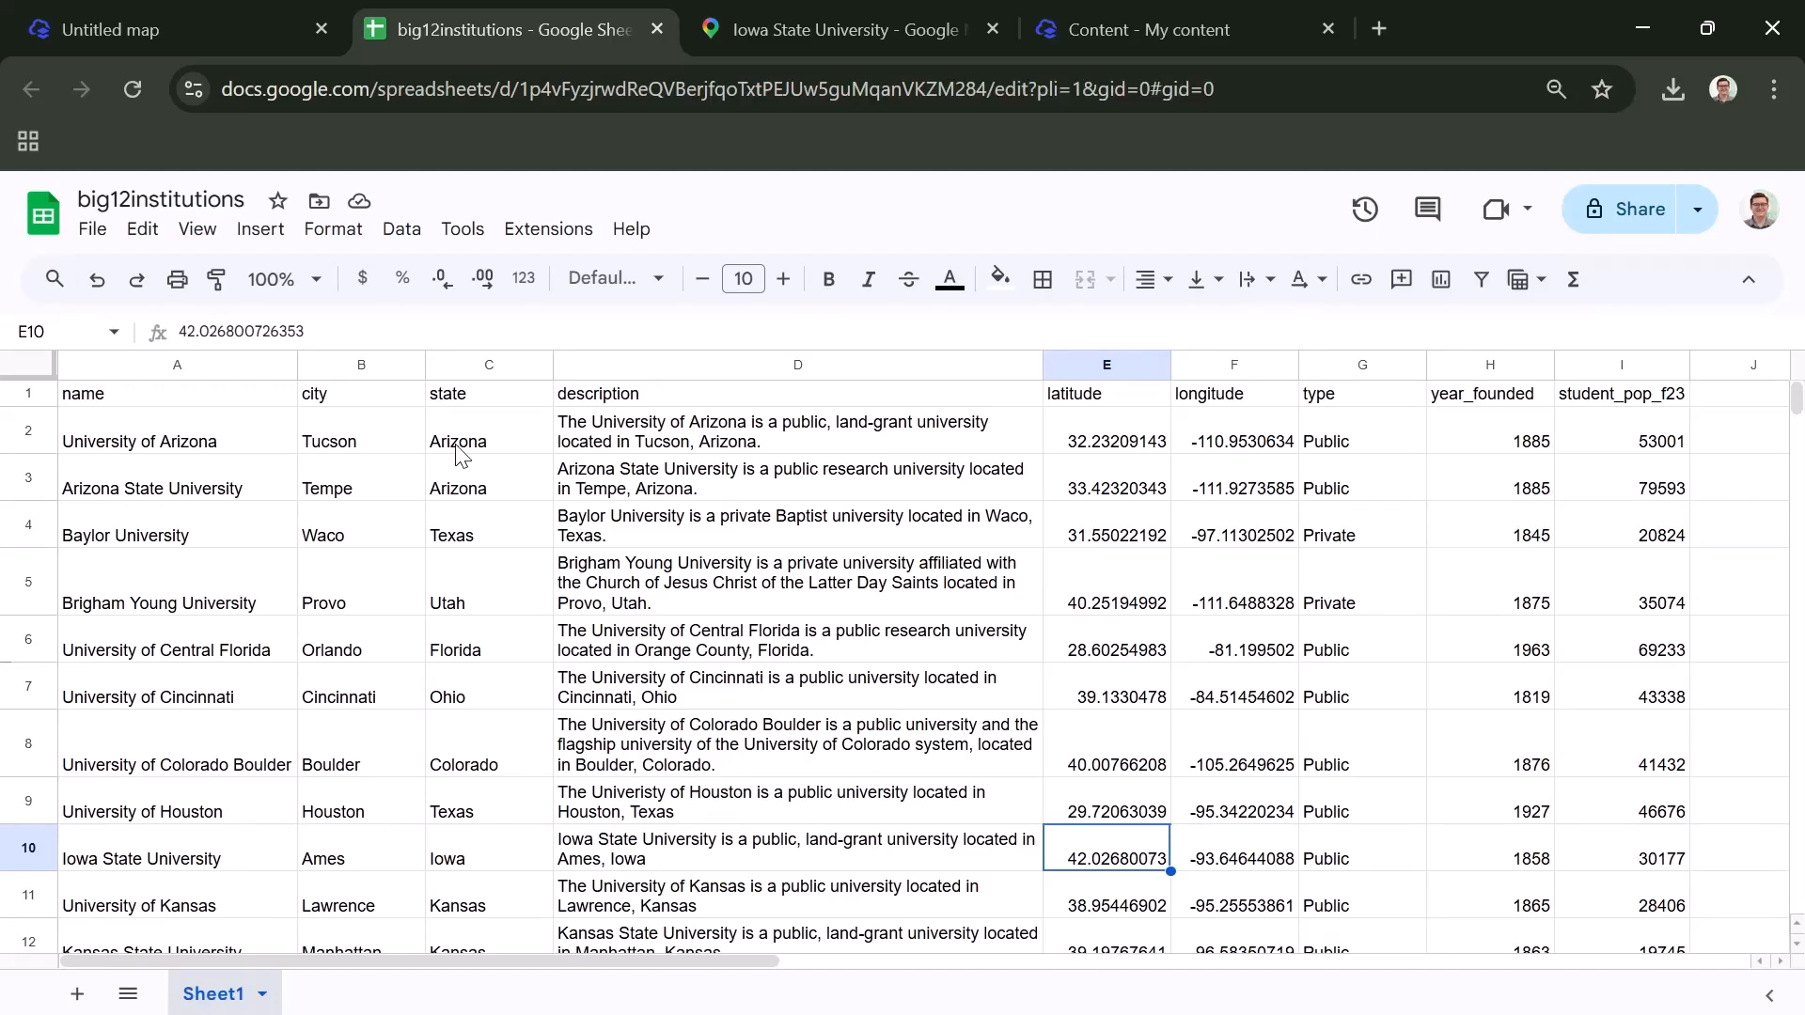
# - Download the big12institutions sheet as a comma-separated values (.csv) file
pyautogui.click(93, 234)
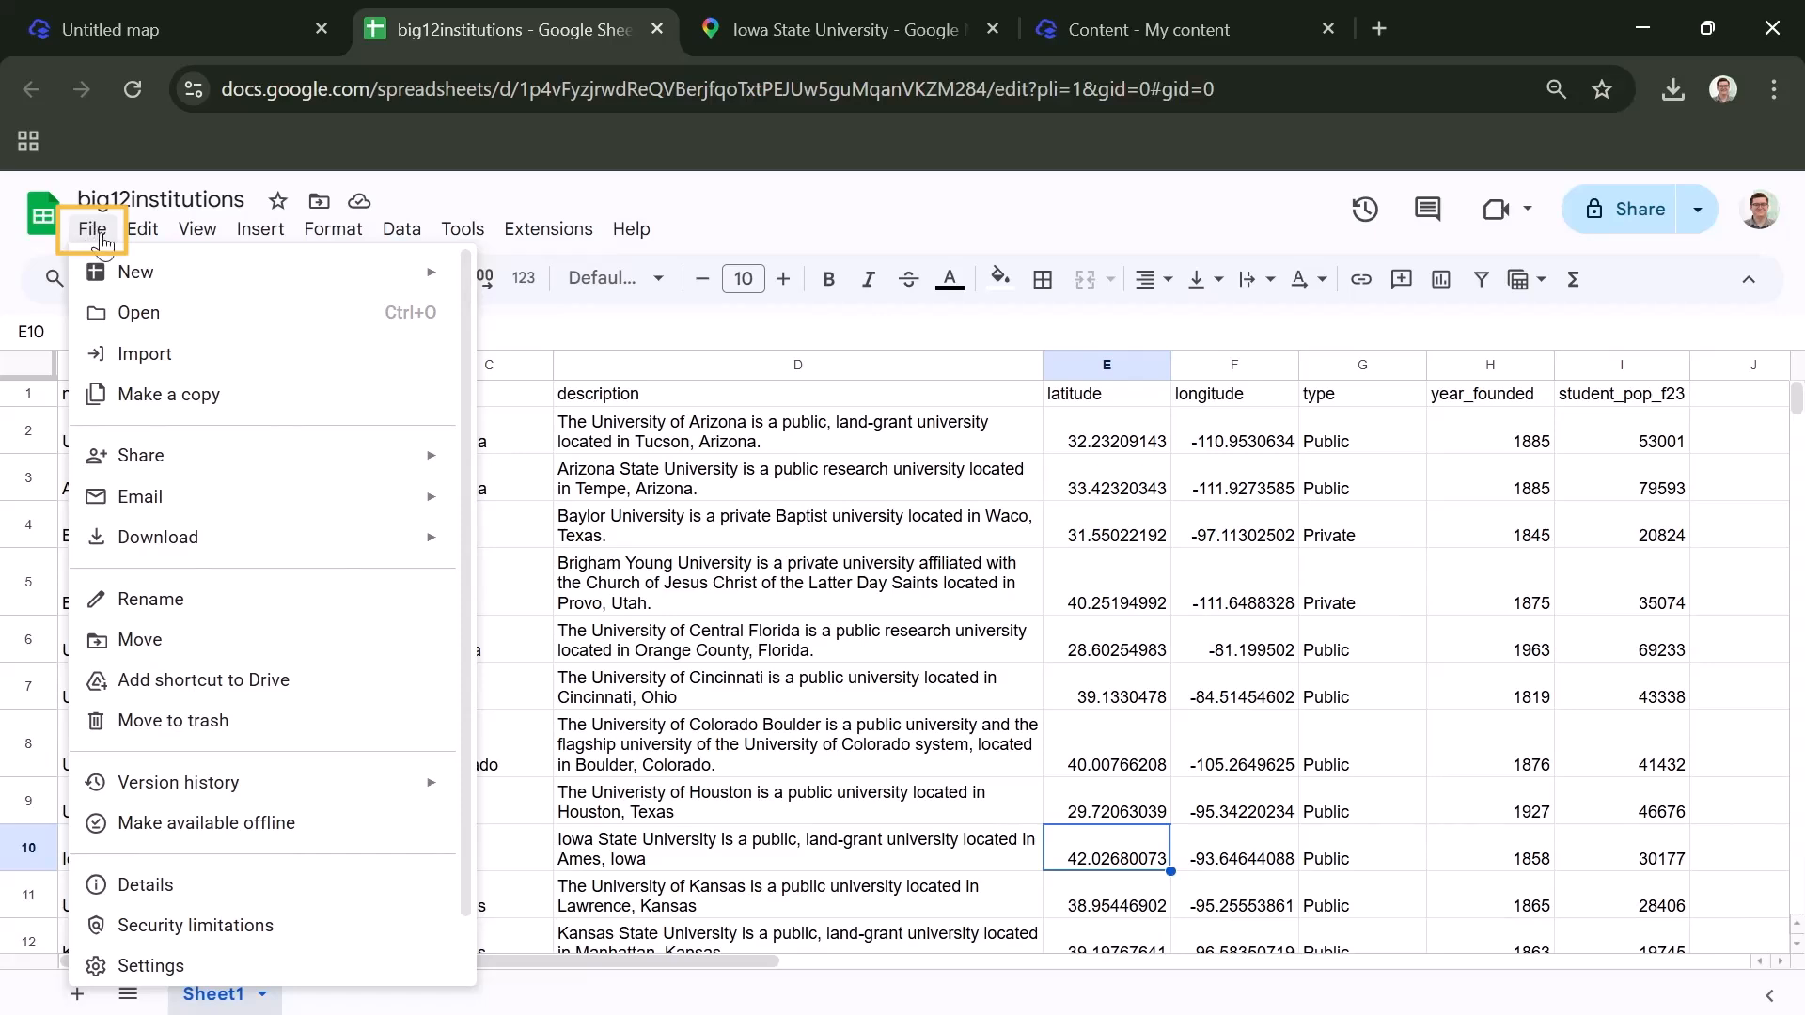
pyautogui.click(173, 546)
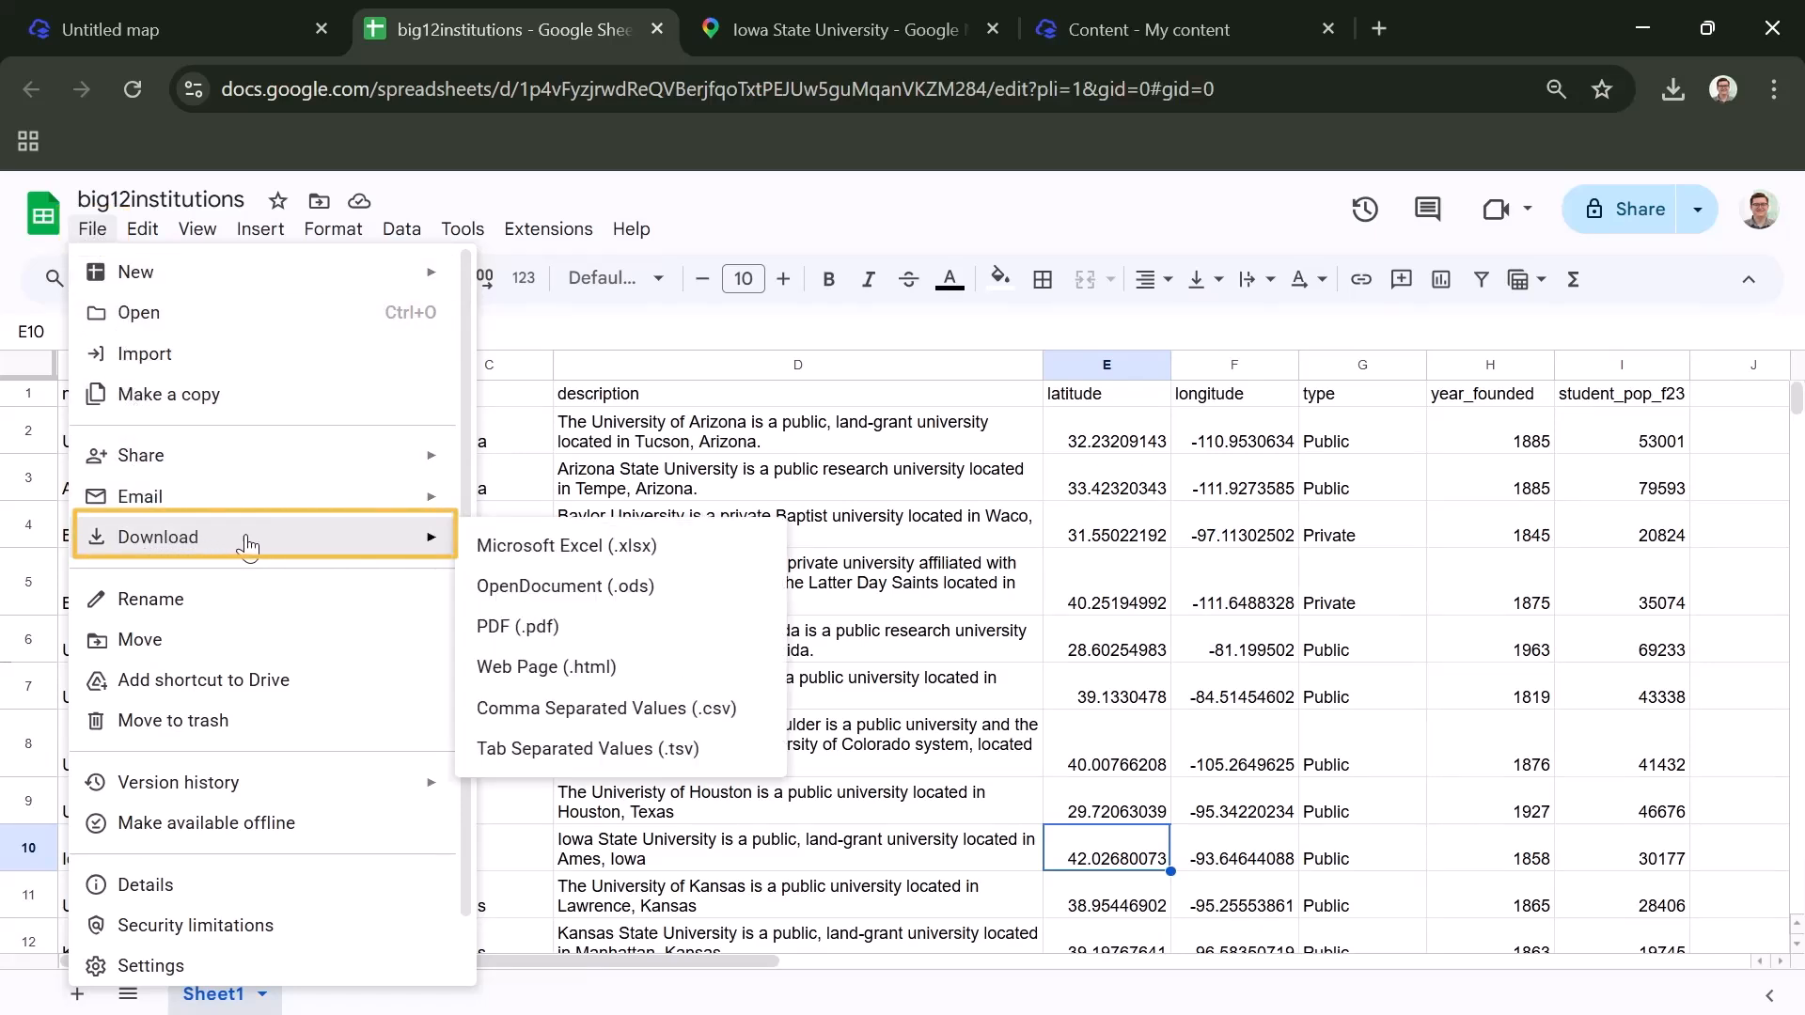
pyautogui.click(577, 726)
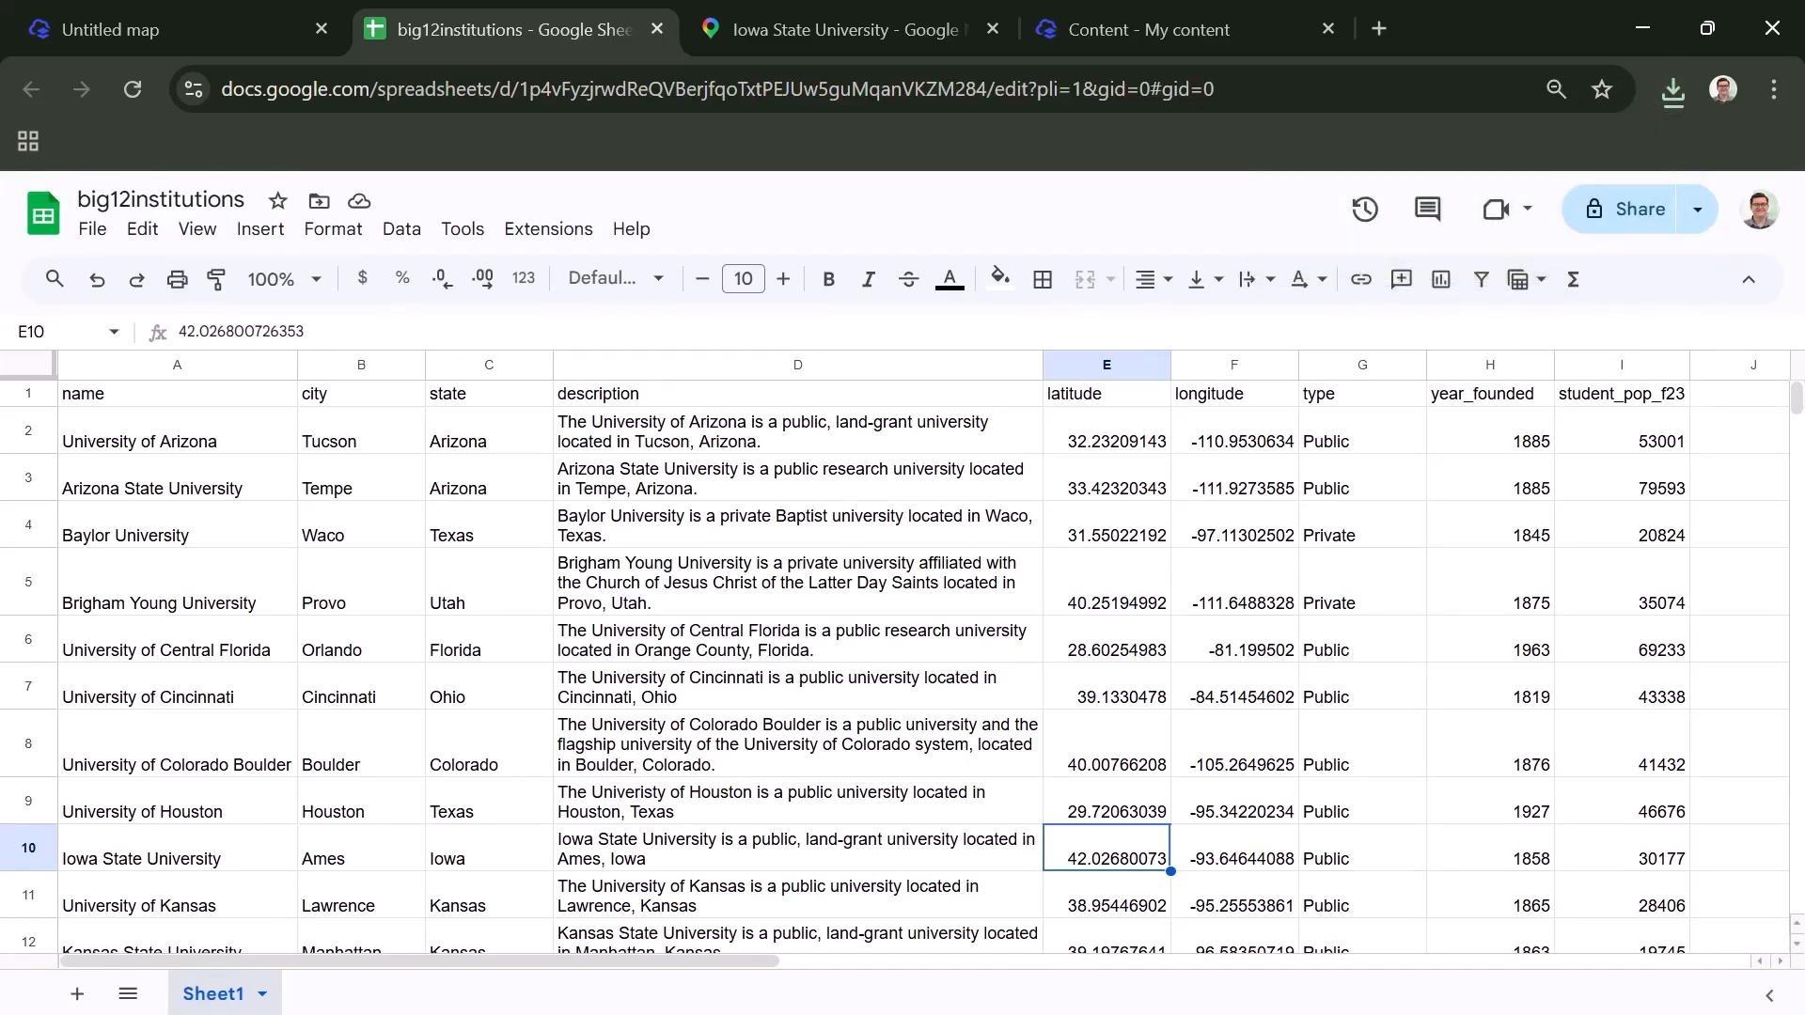
# - Switch to the untitled map in ArcGIS Map Viewer and load big12institutions.csv from the device as a new hosted feature layer
pyautogui.click(183, 22)
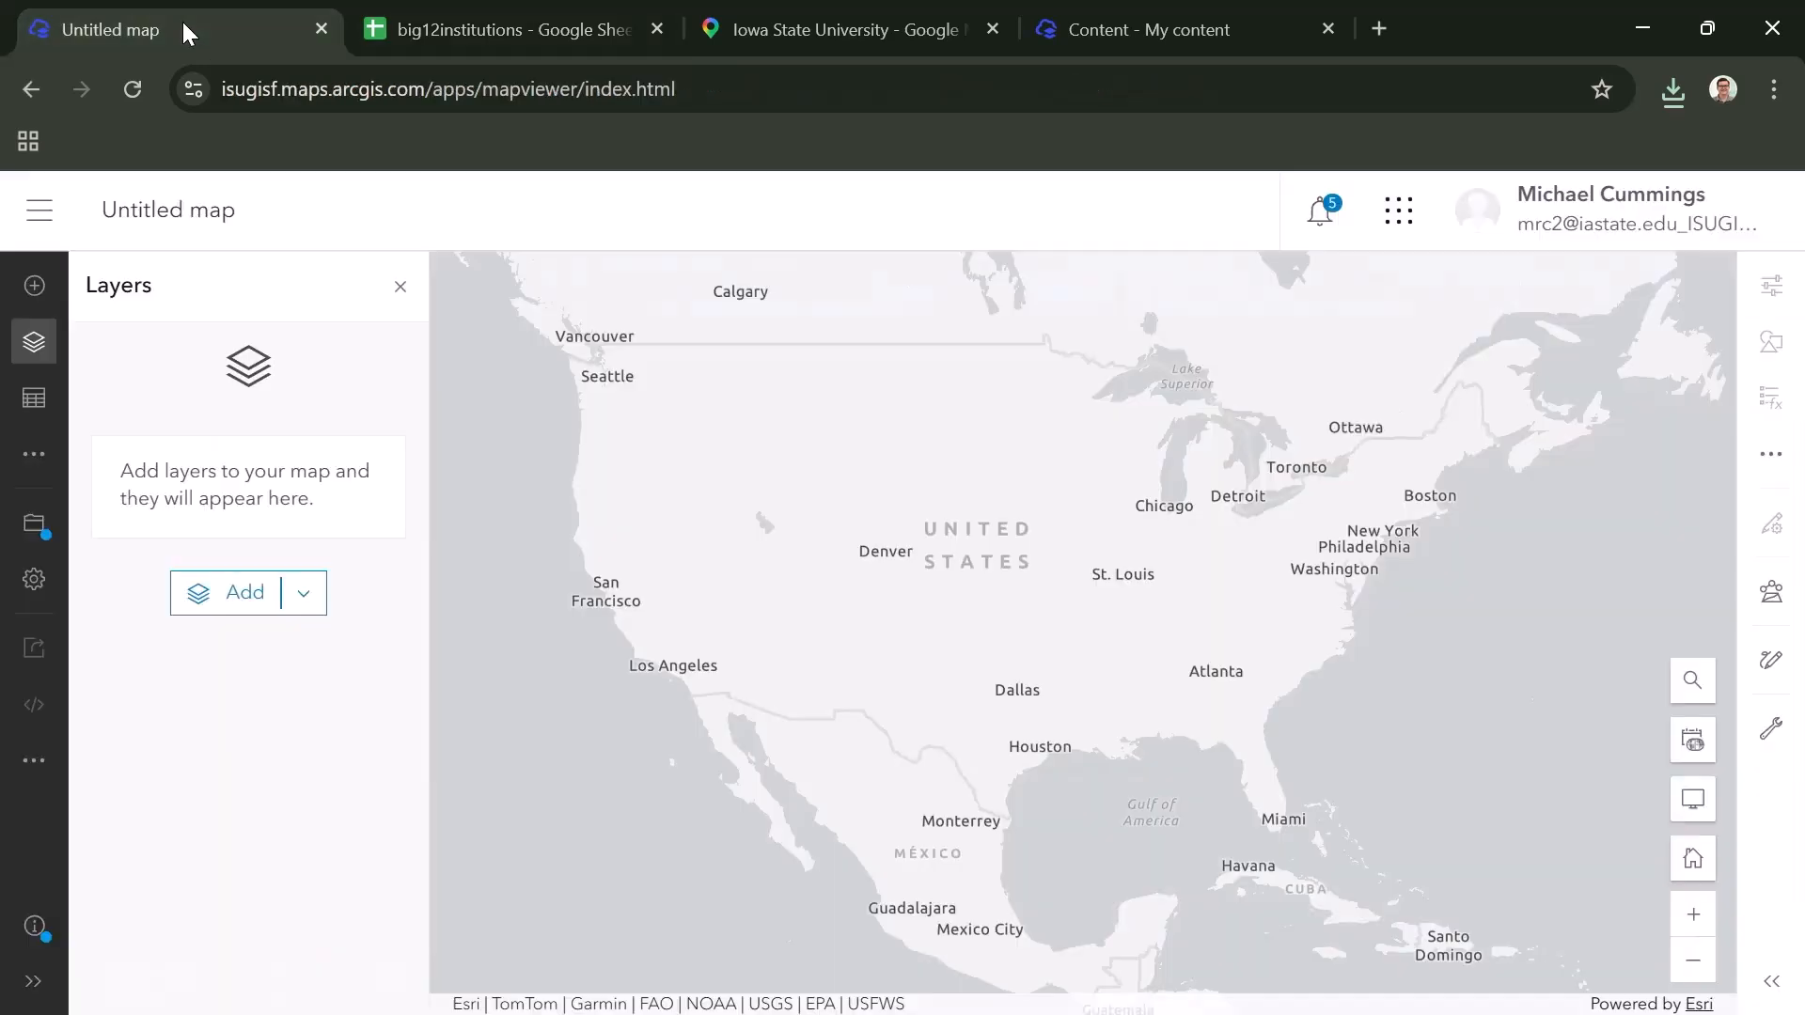
pyautogui.click(34, 293)
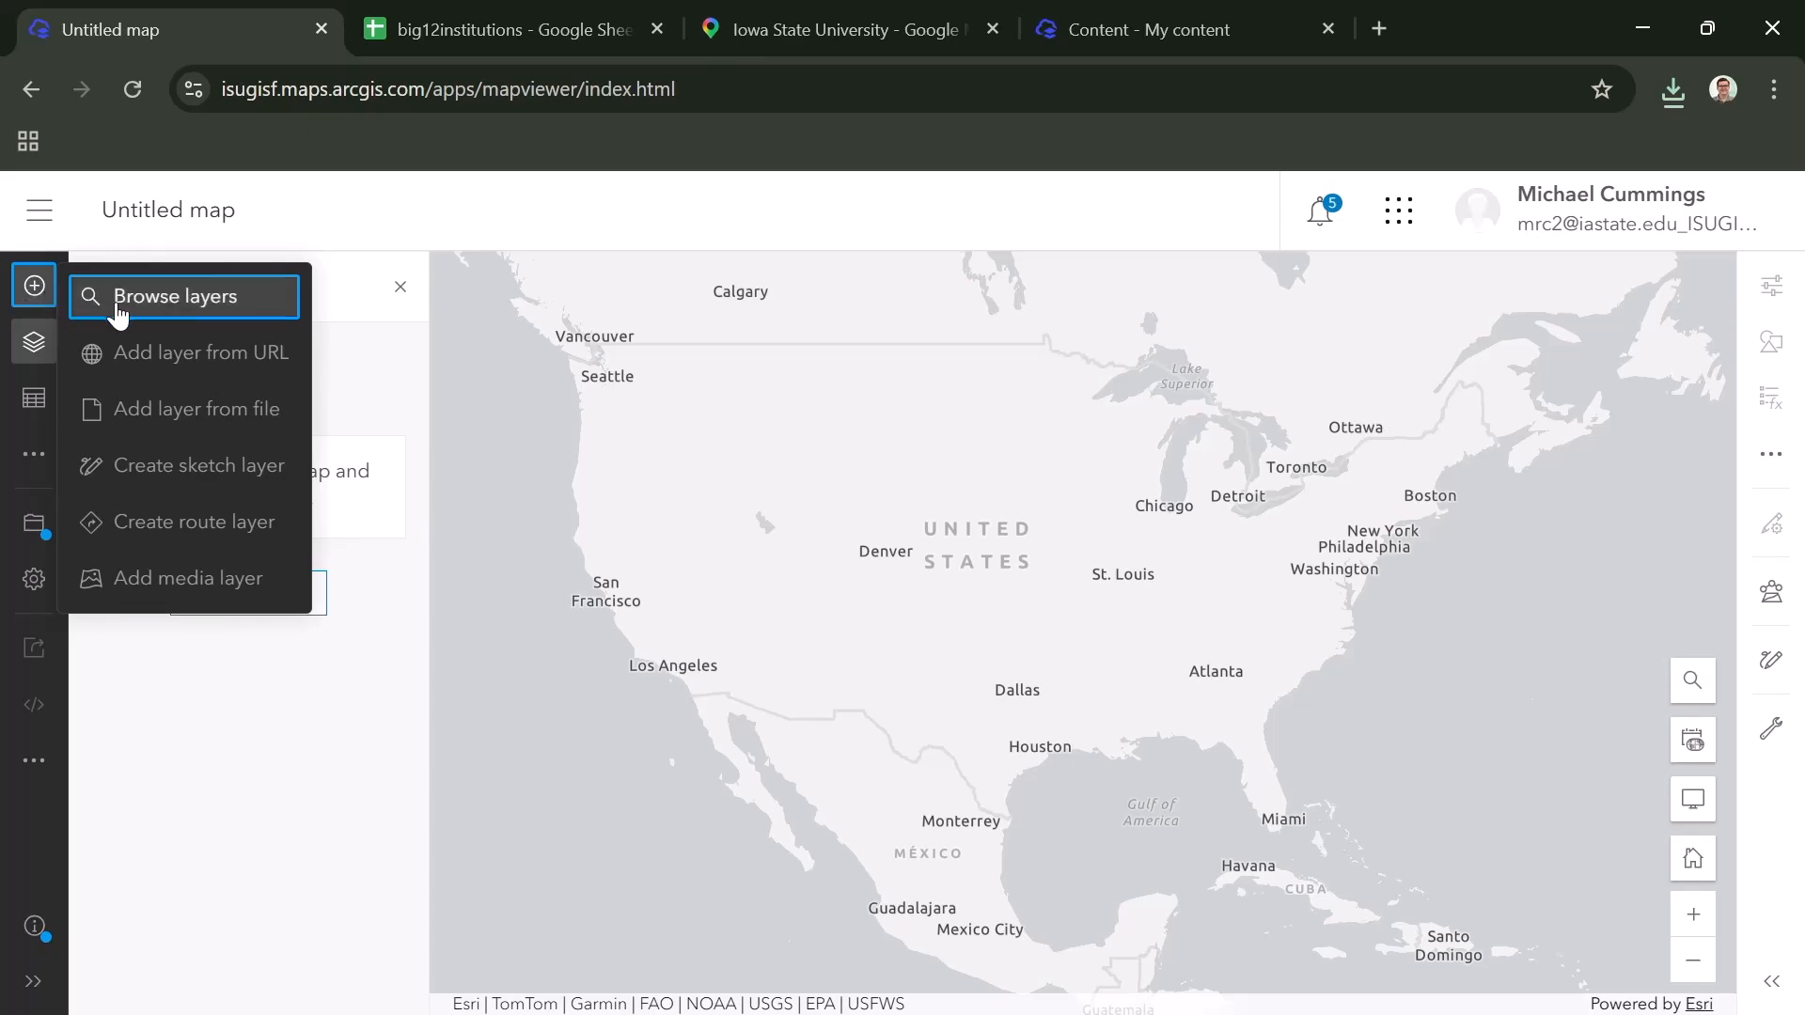
pyautogui.click(160, 419)
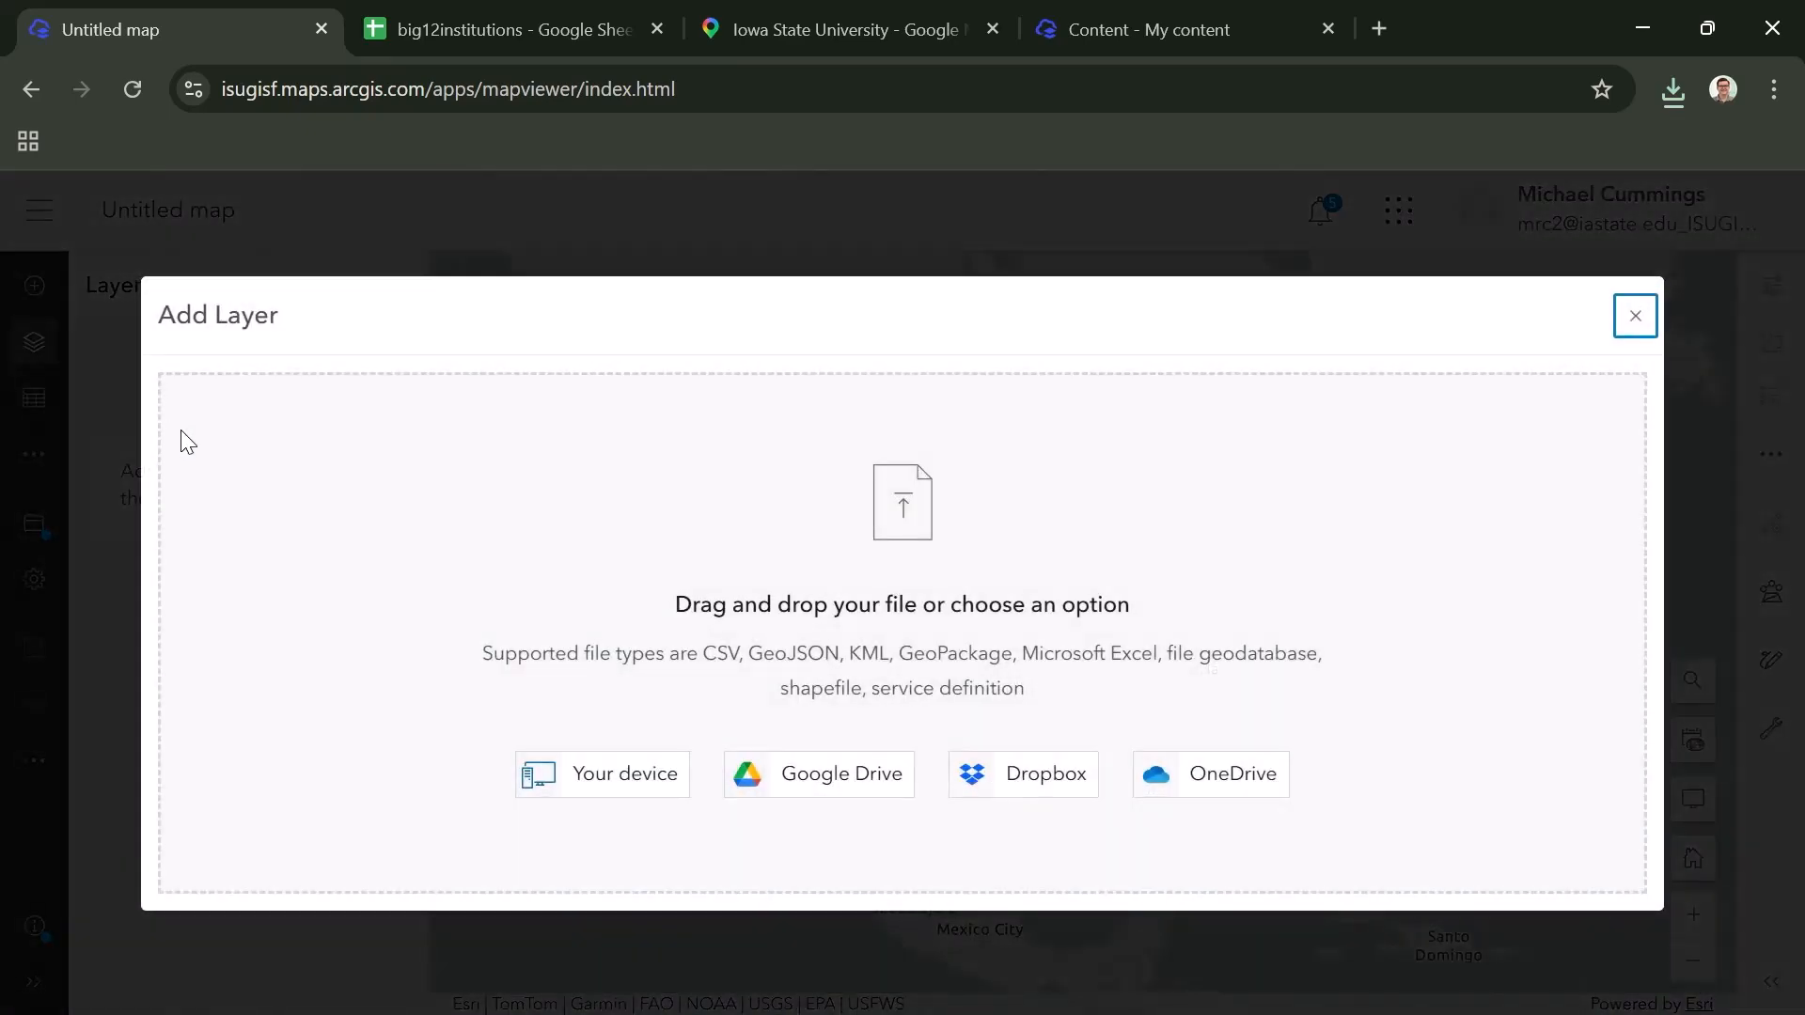
pyautogui.click(606, 792)
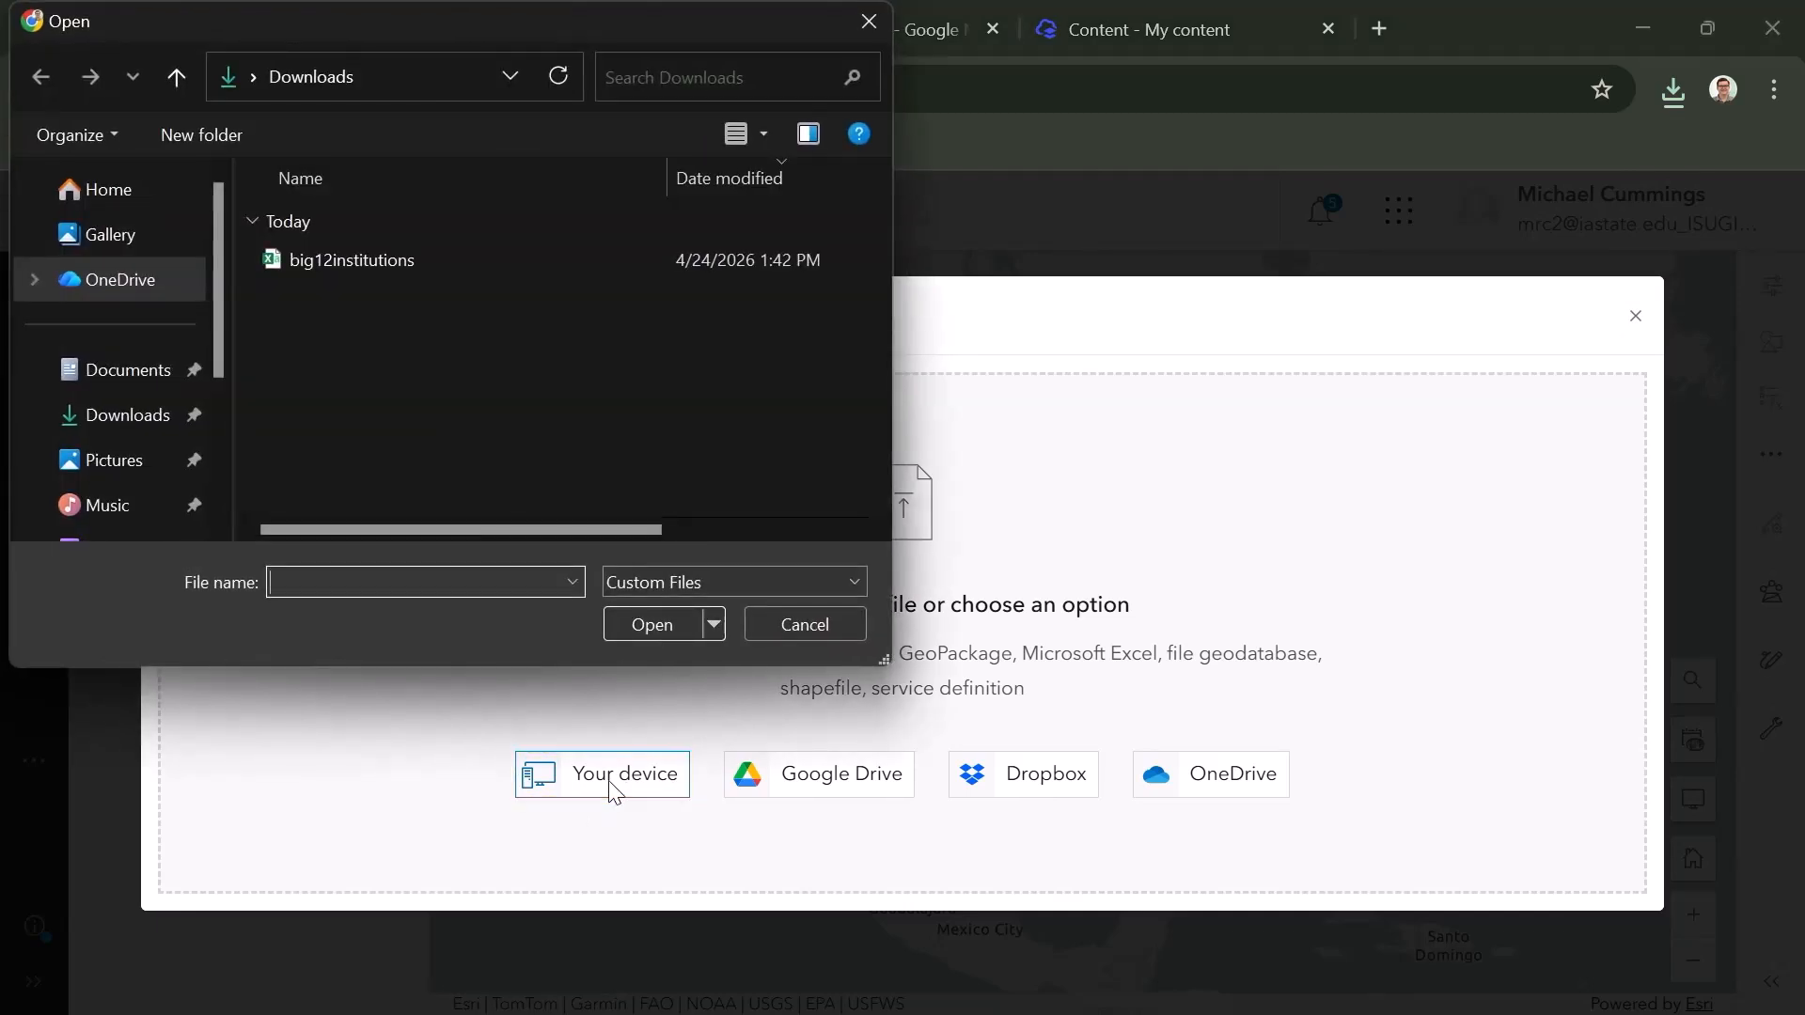
pyautogui.click(371, 263)
pyautogui.click(662, 628)
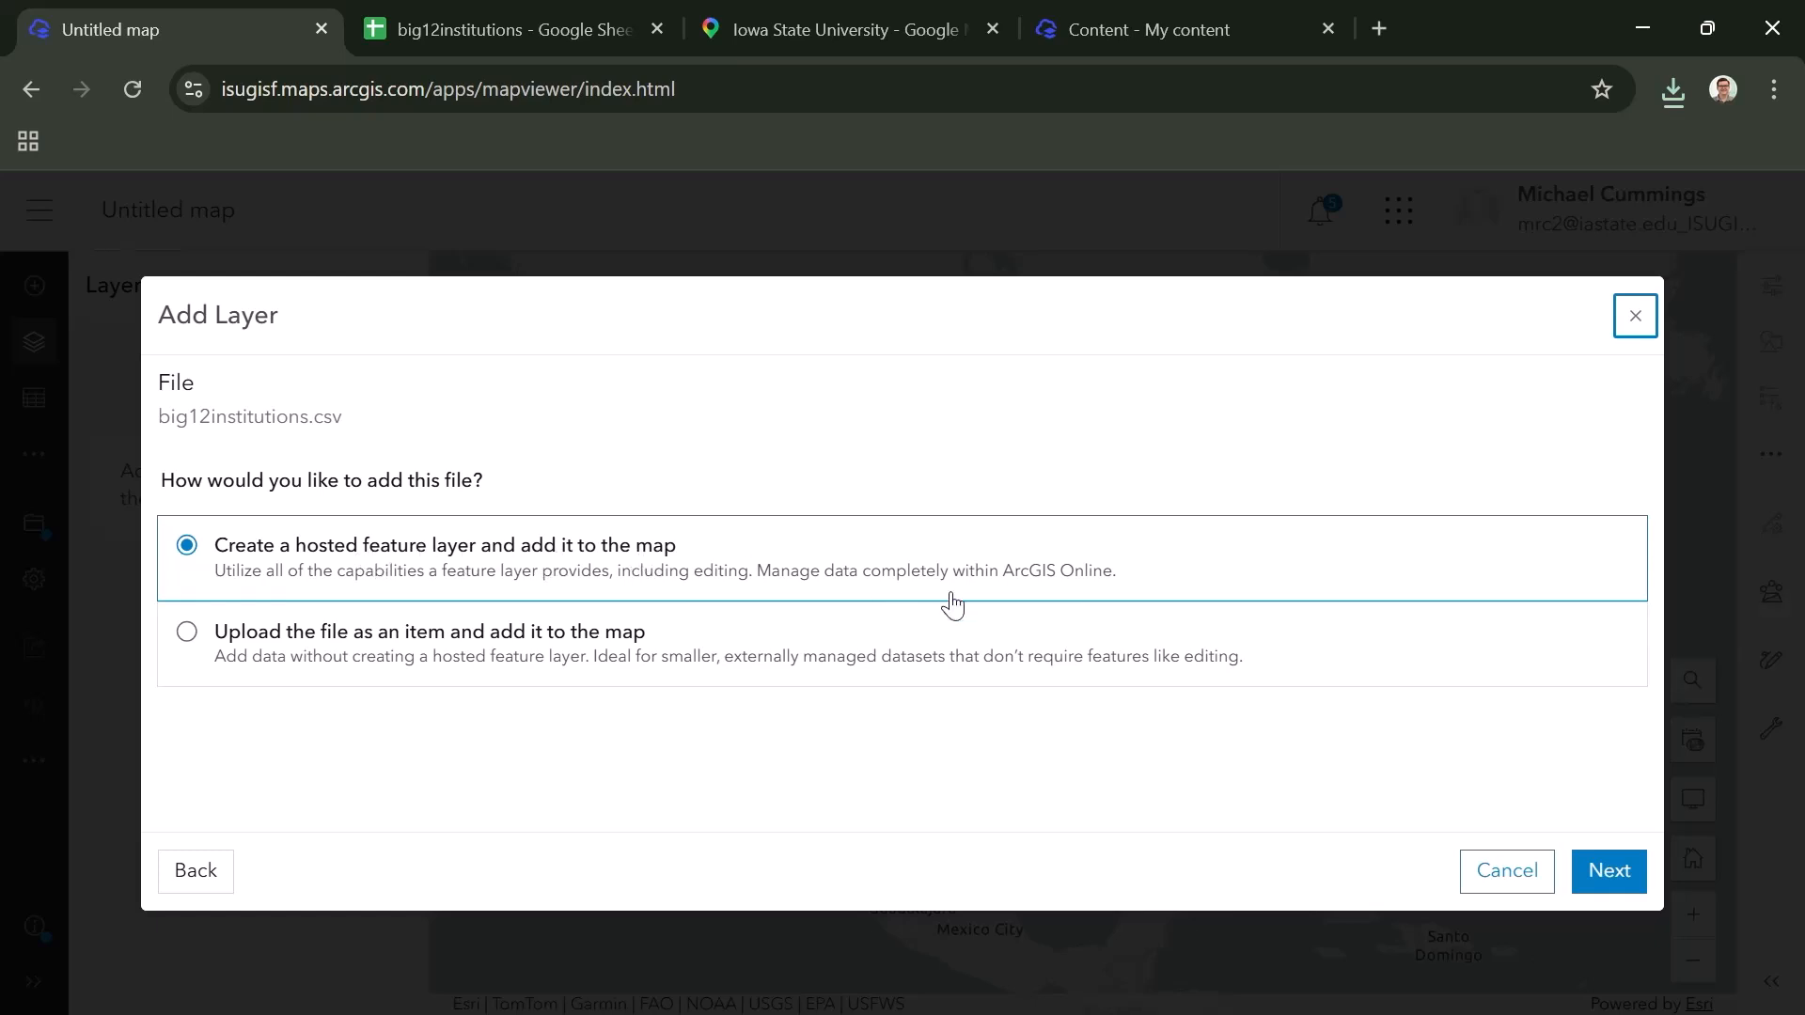
pyautogui.click(1628, 874)
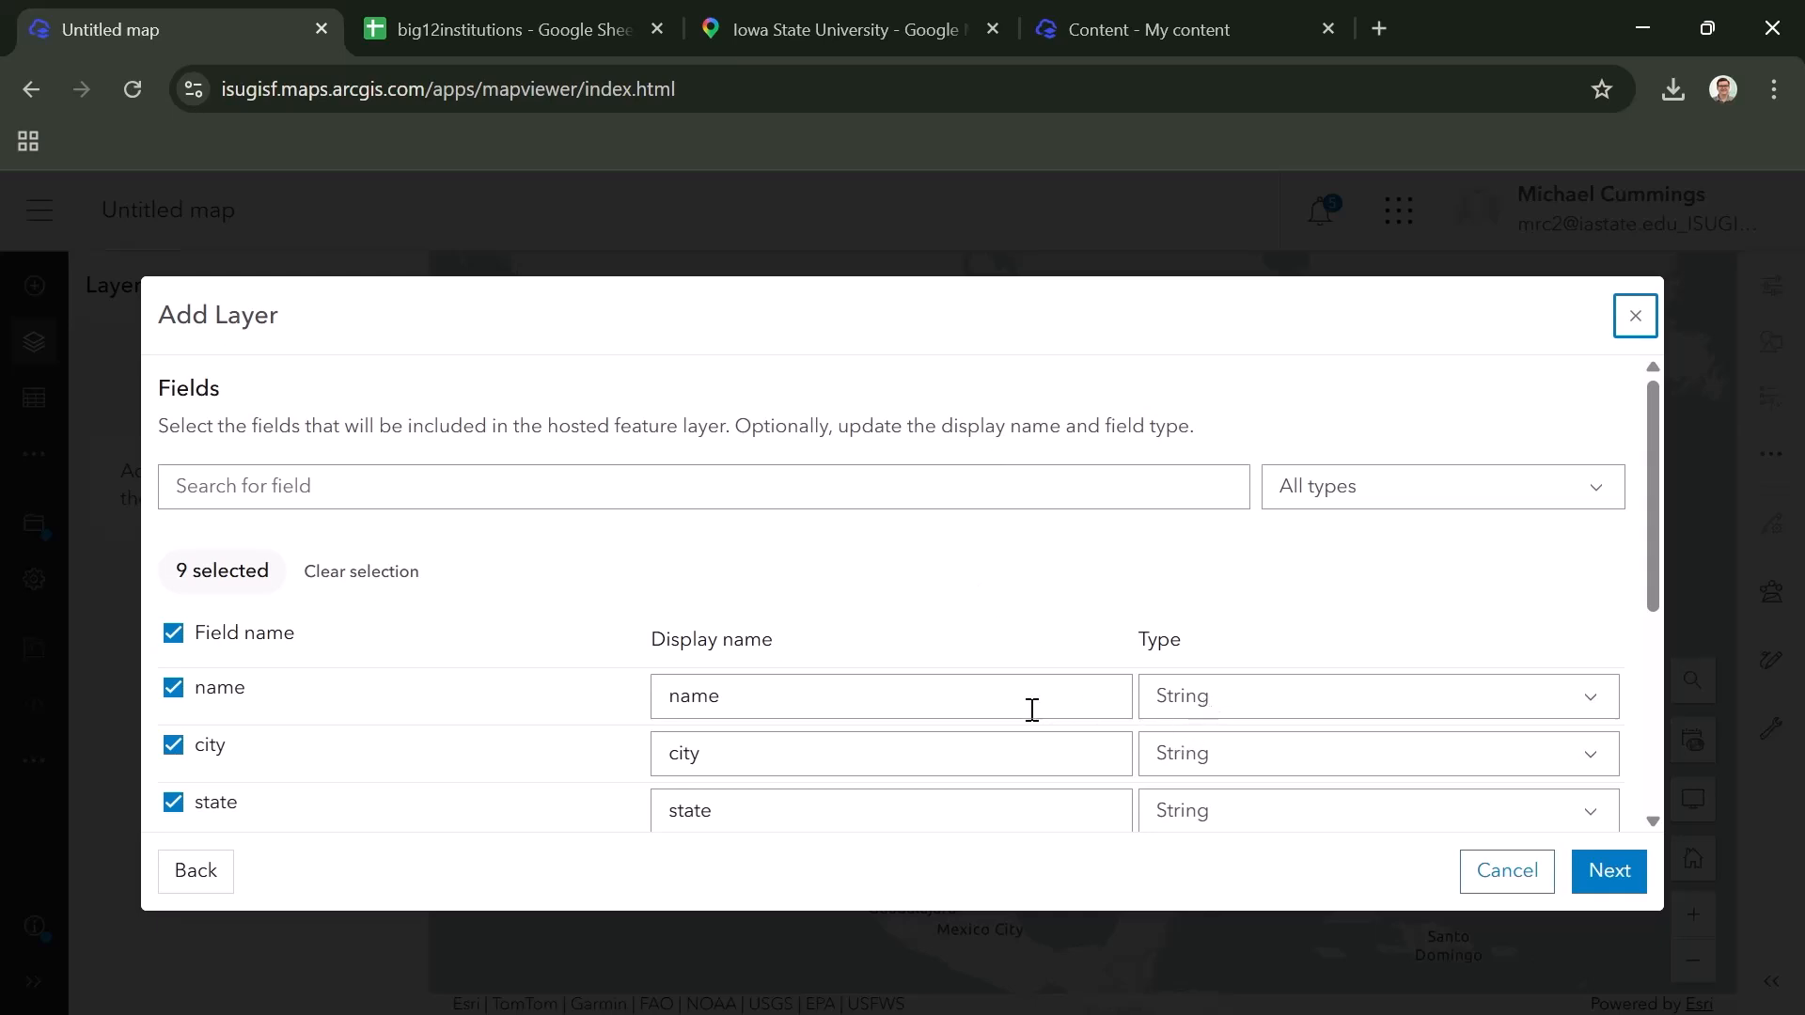
# - Keep all fields in the layer and set the year_founded field's type to String
pyautogui.scroll(-3, 1032, 710)
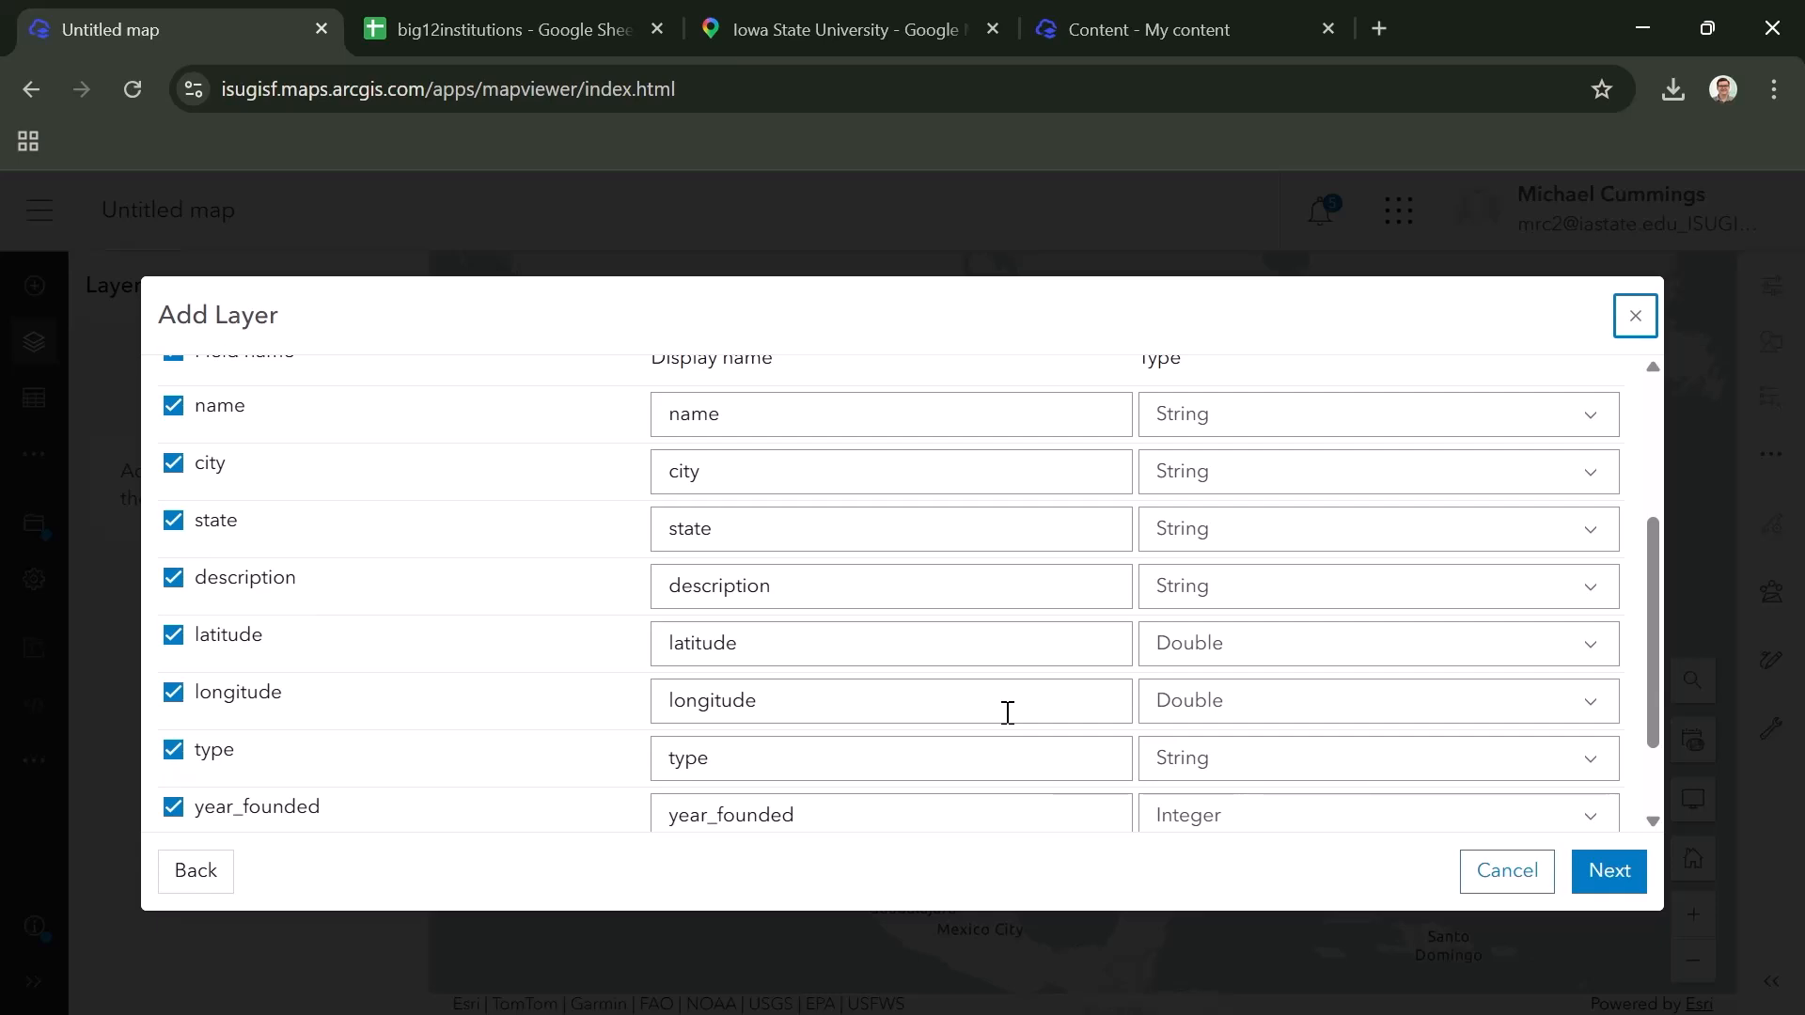
pyautogui.scroll(-2, 1203, 705)
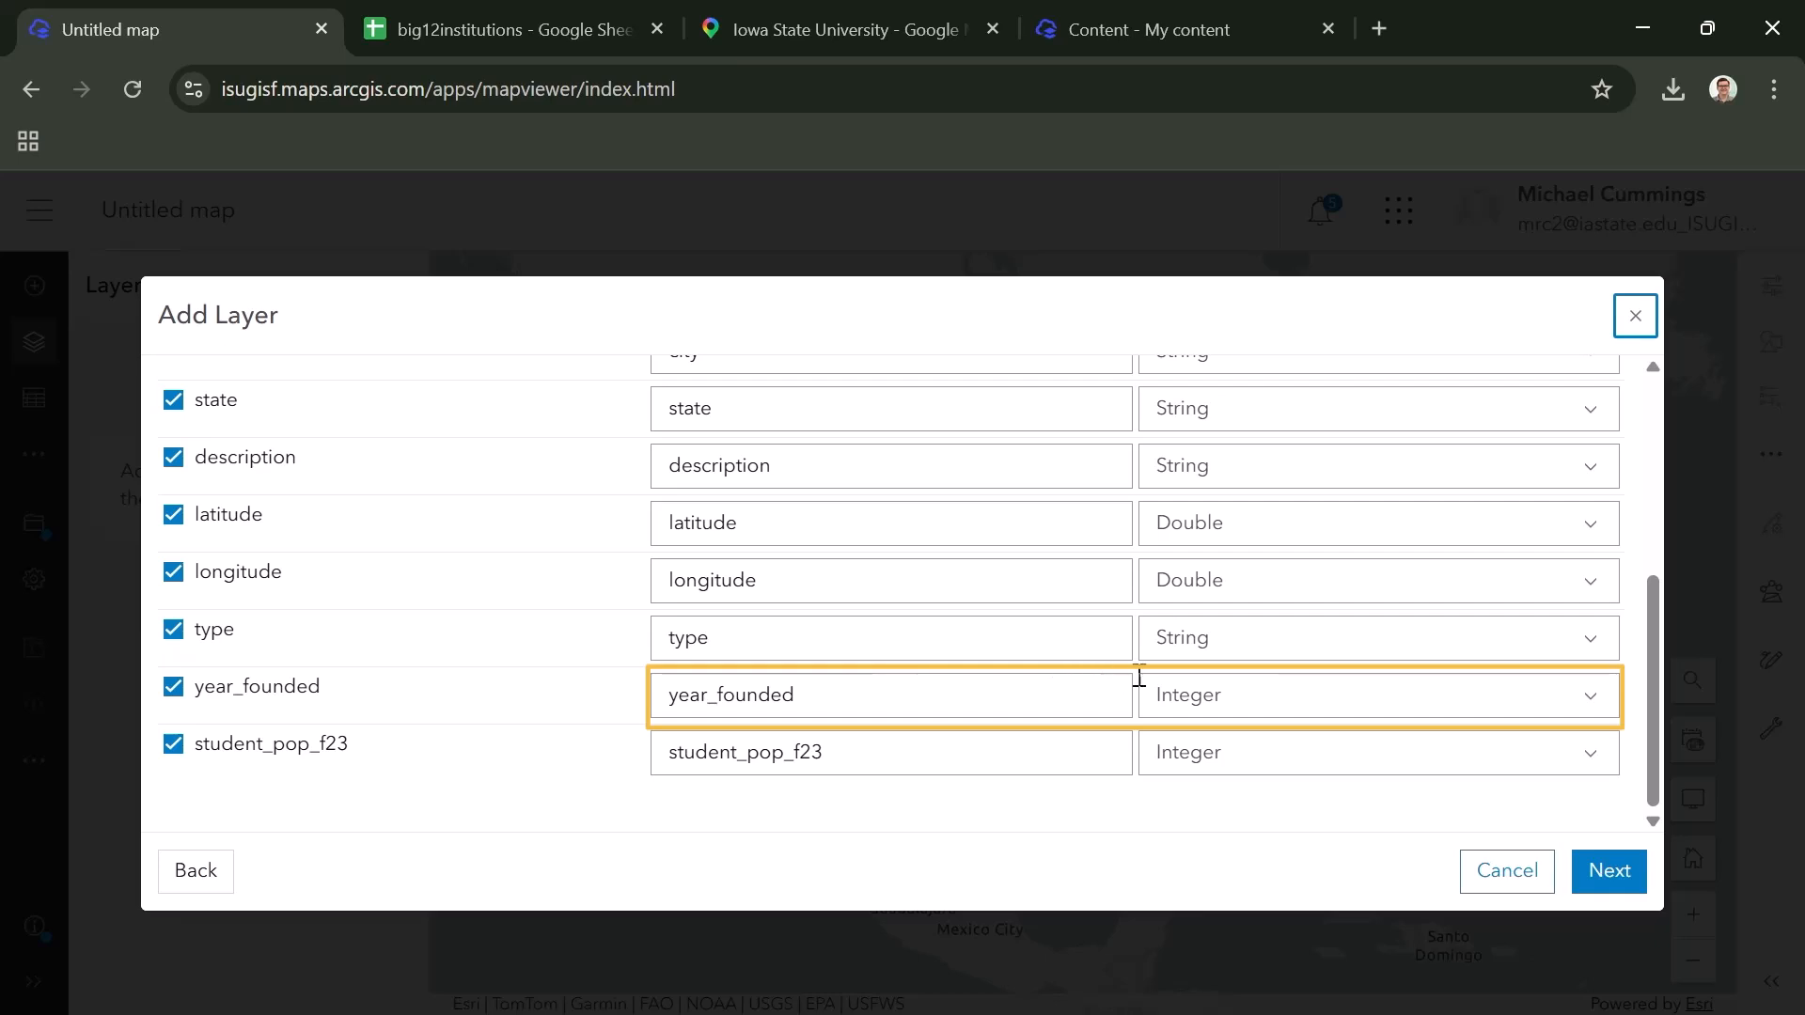
pyautogui.click(1241, 707)
pyautogui.click(1245, 746)
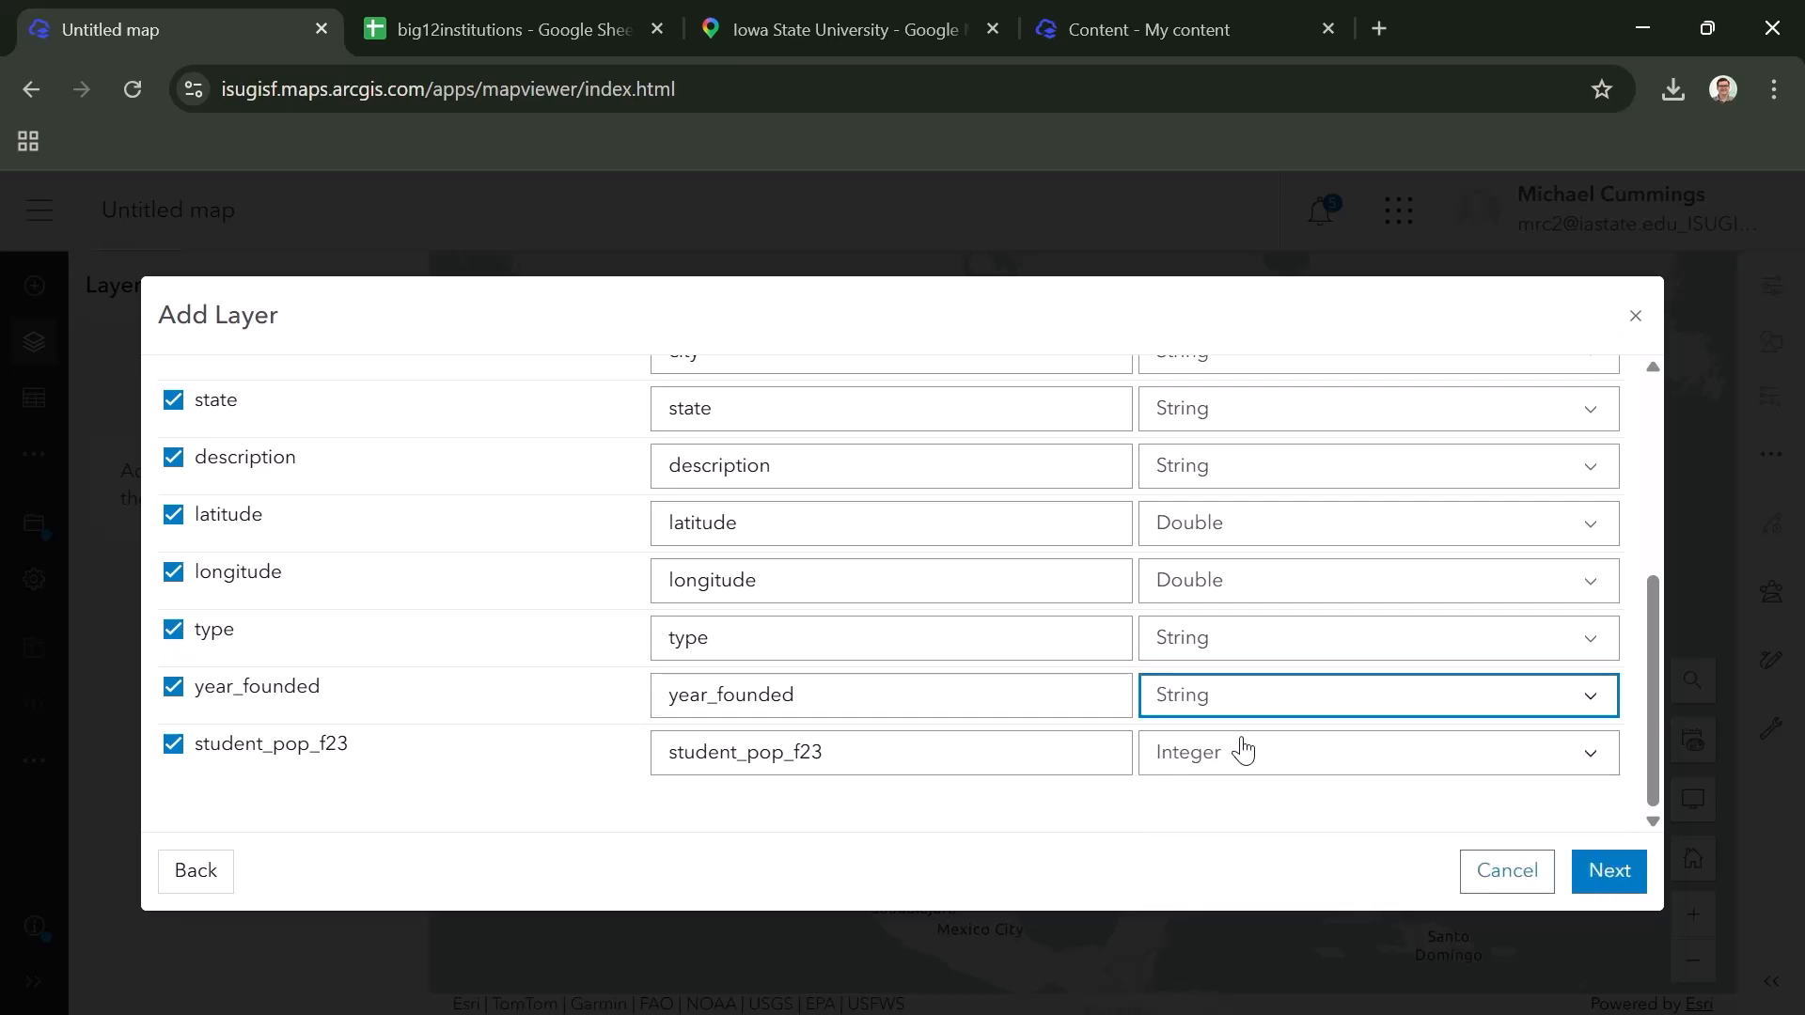
pyautogui.click(1621, 885)
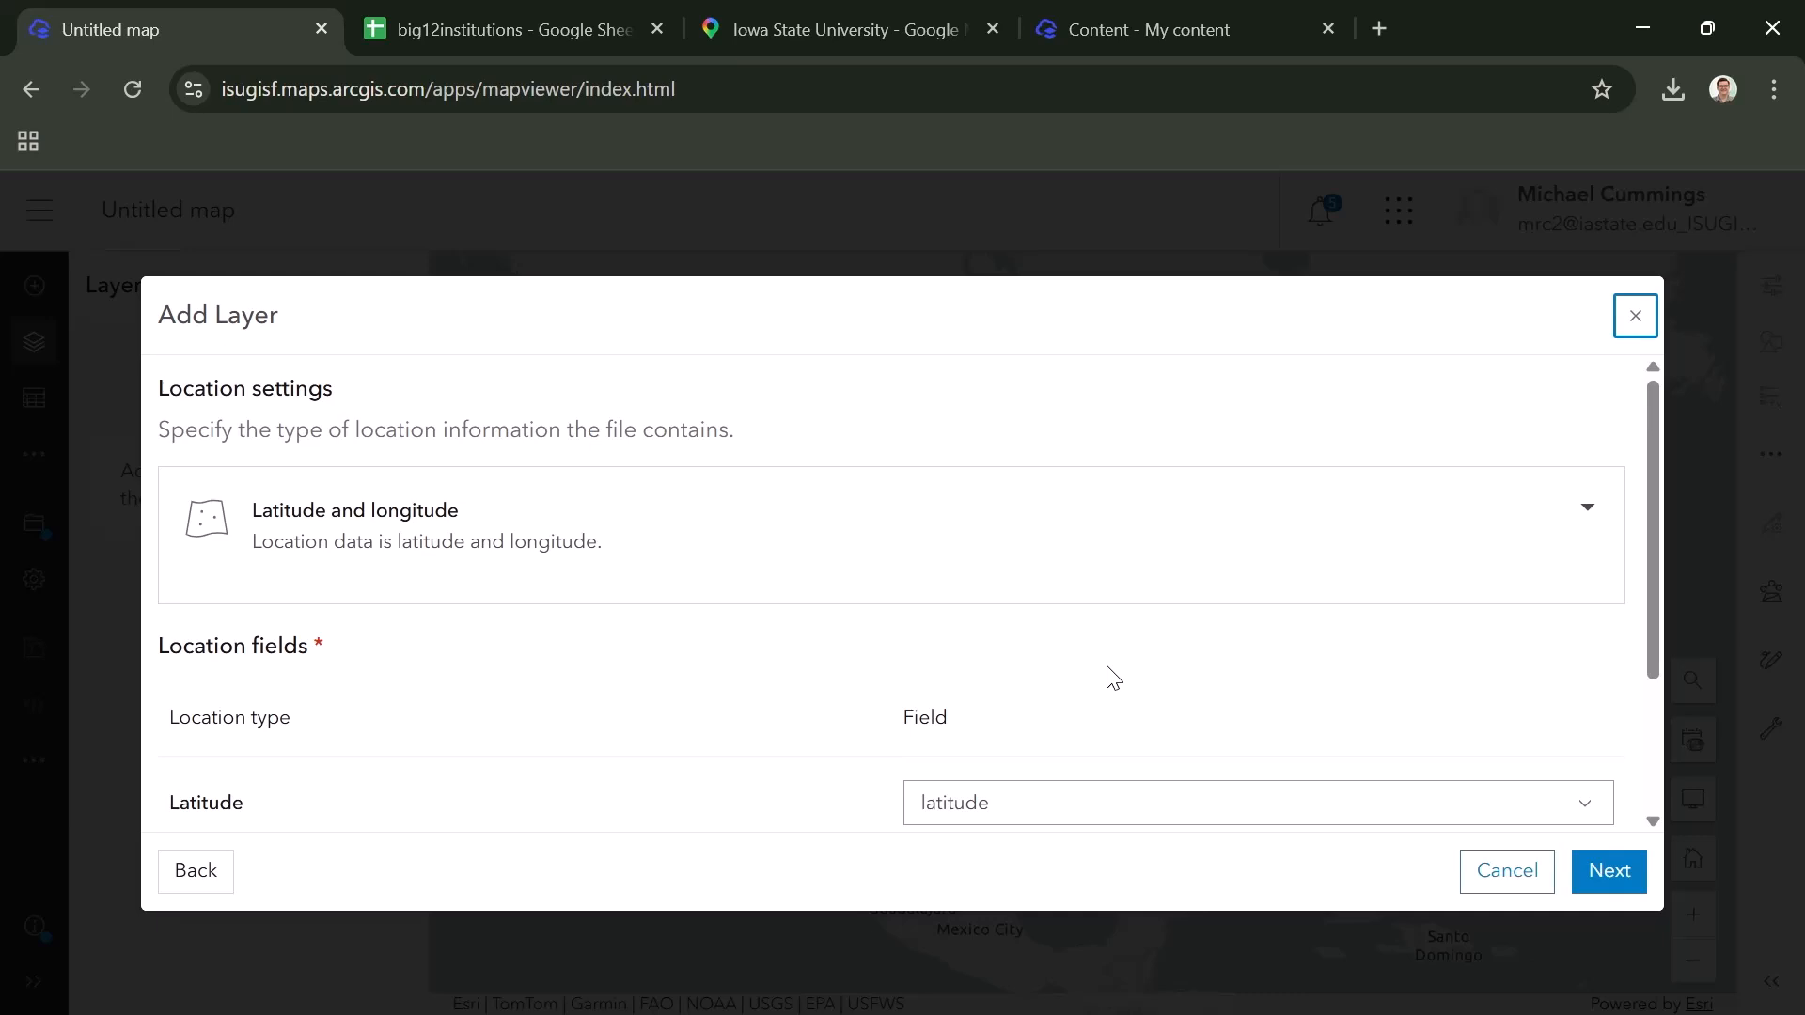
# - Accept the latitude and longitude location fields, and create the layer titled big12institutions on the map
pyautogui.scroll(-2, 1112, 676)
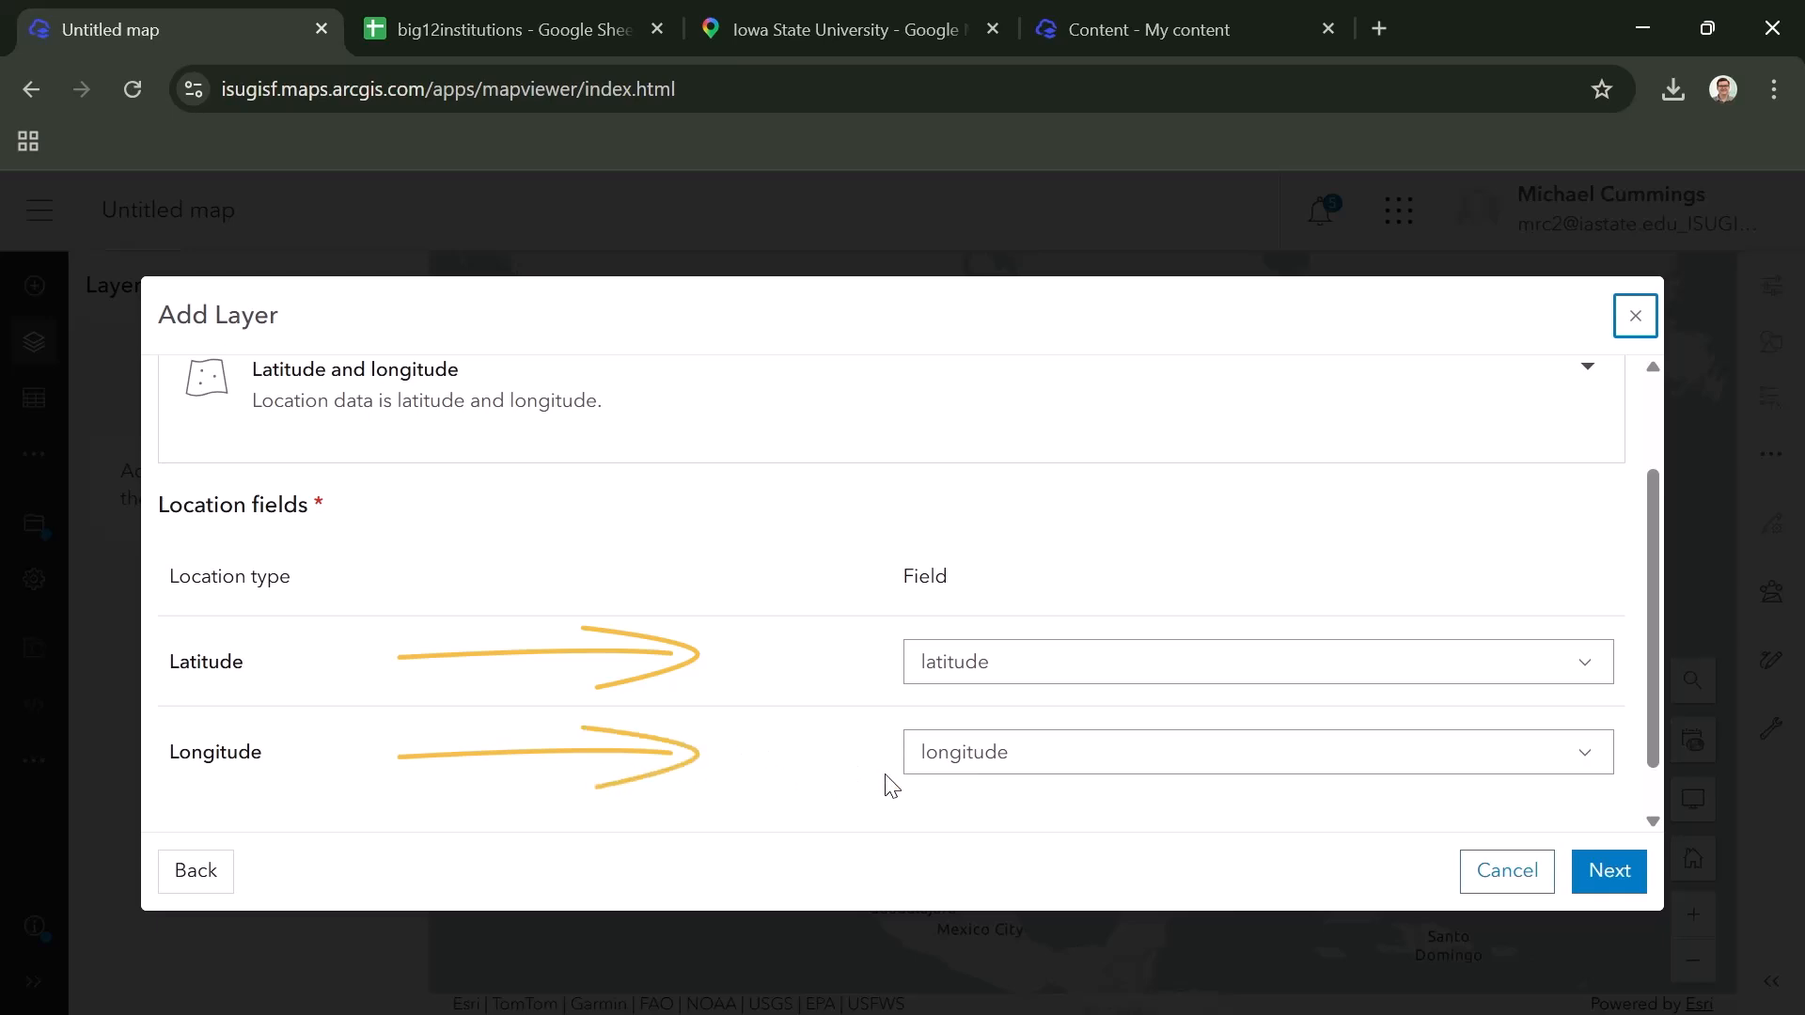
pyautogui.click(1619, 880)
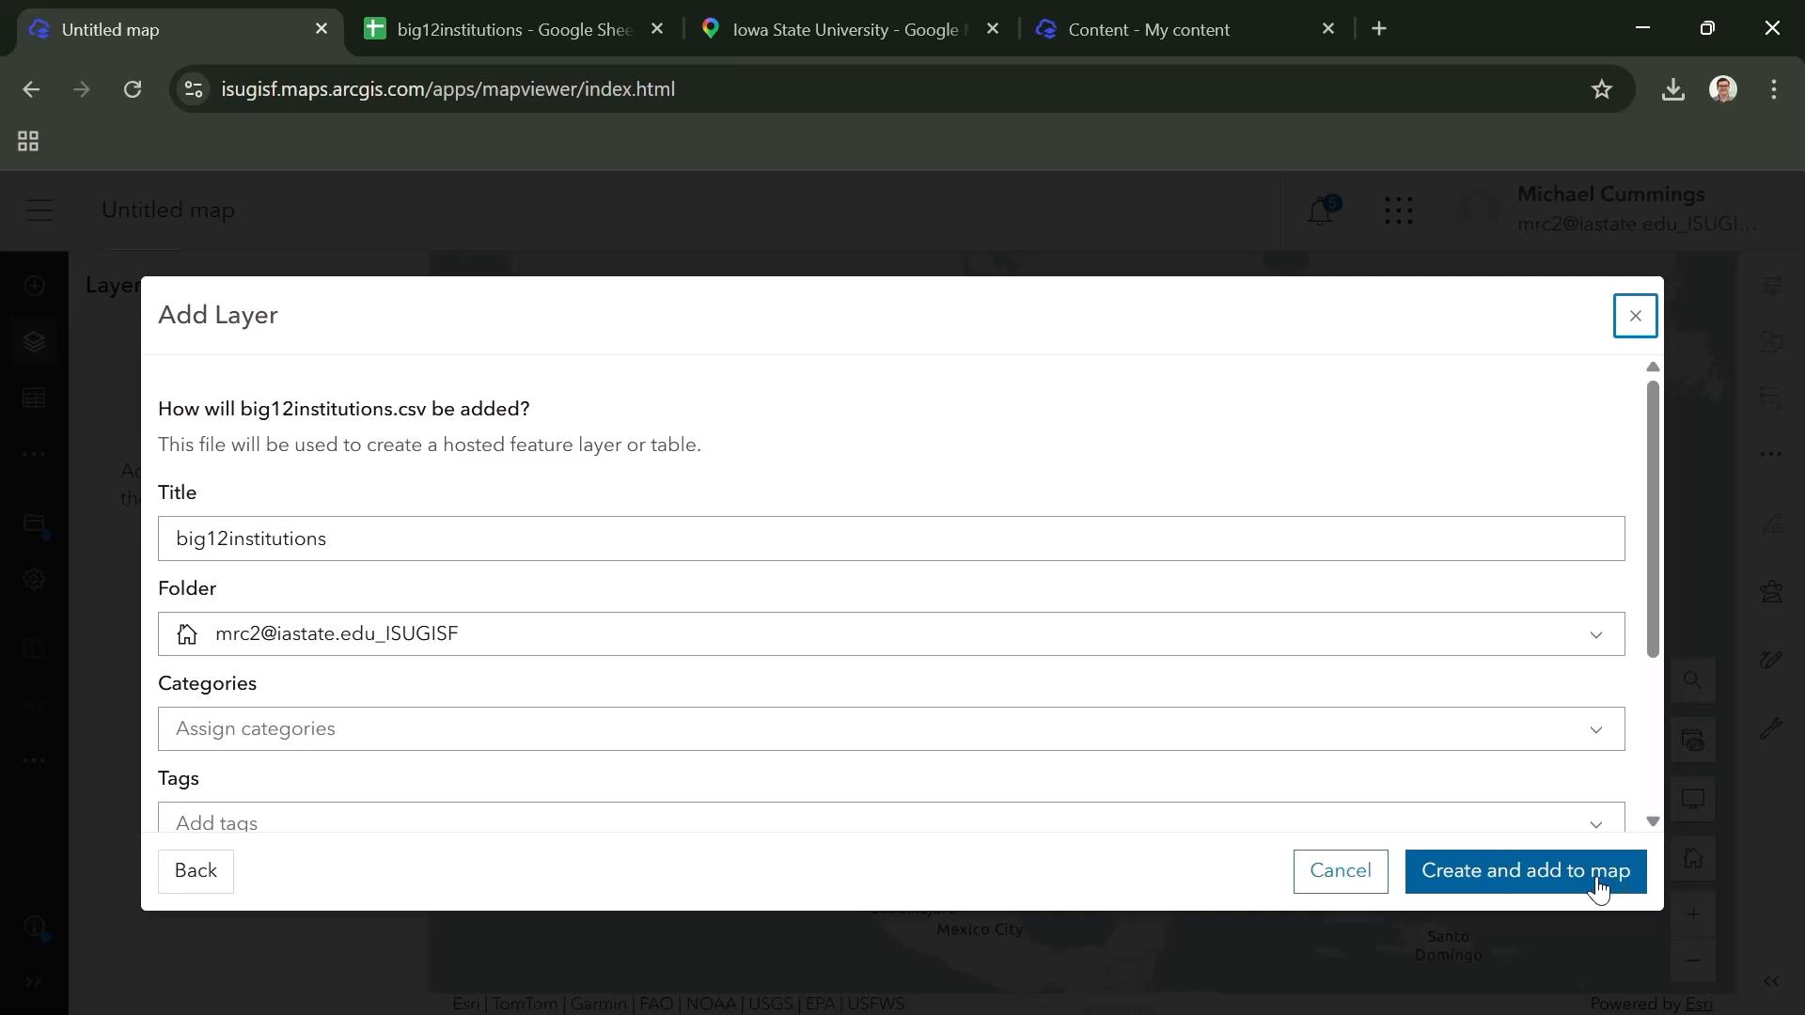
pyautogui.click(1600, 882)
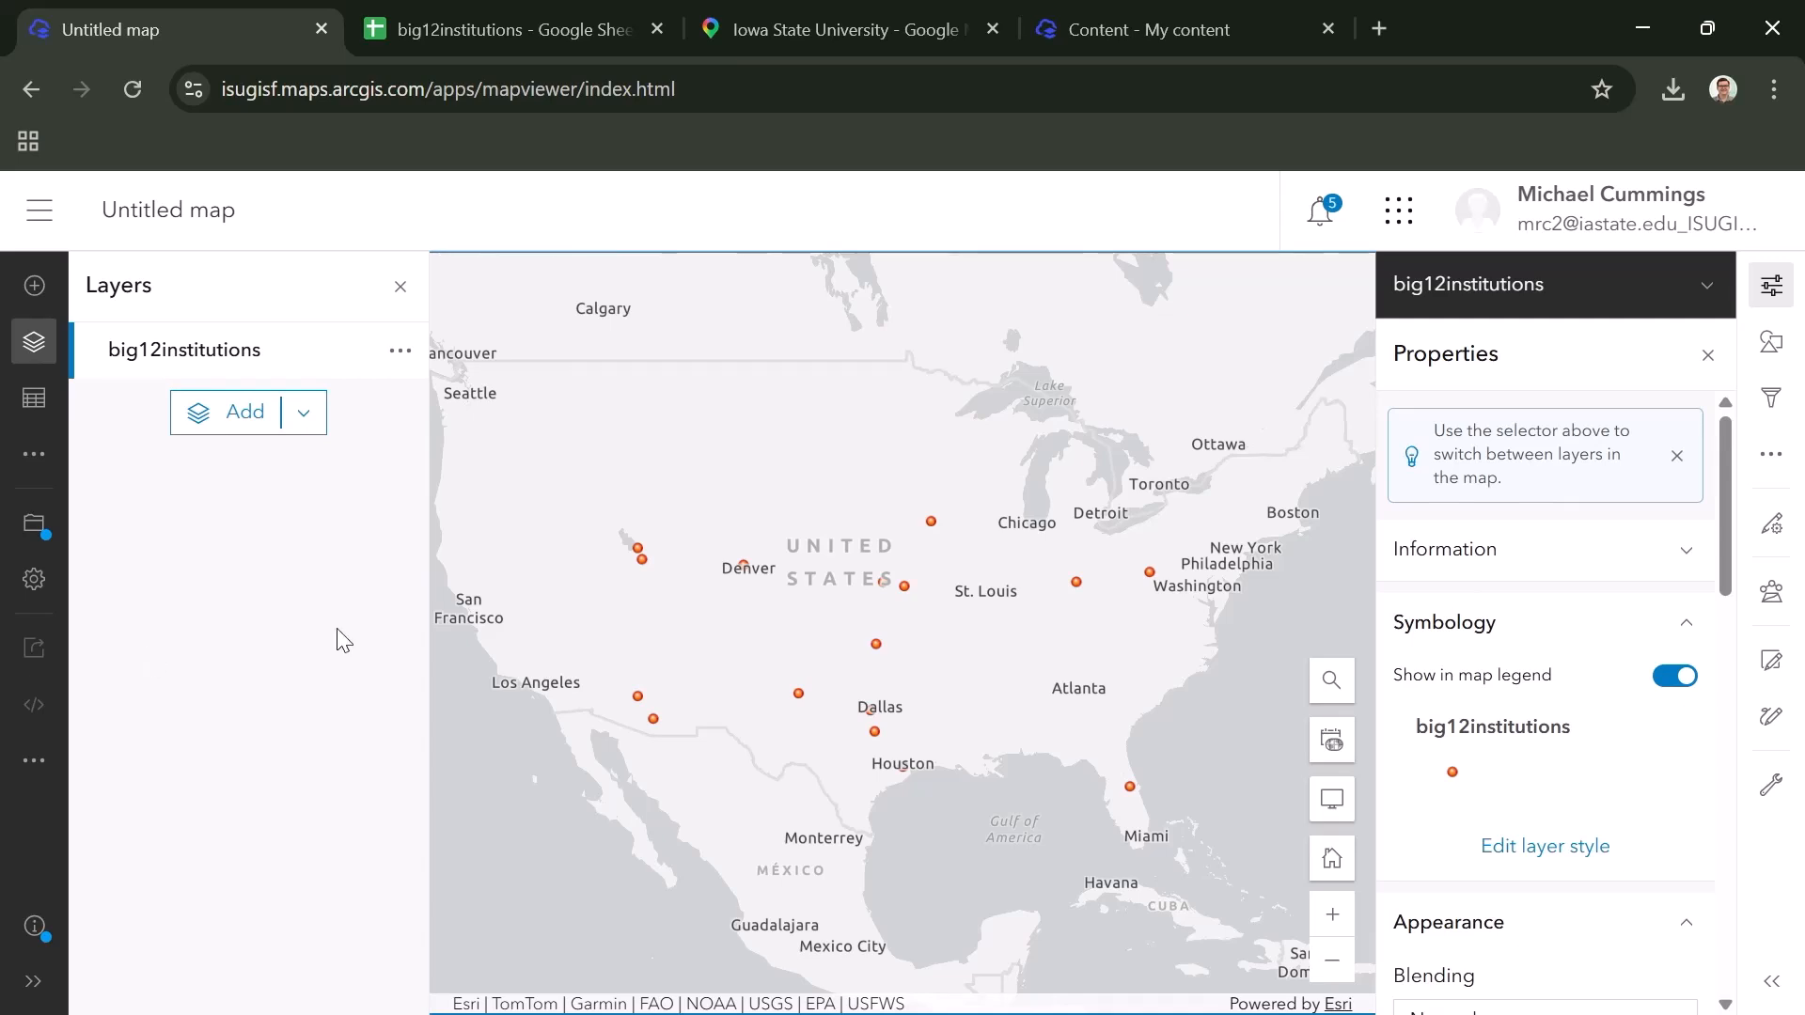
pyautogui.scroll(2, 978, 594)
pyautogui.scroll(3, 978, 594)
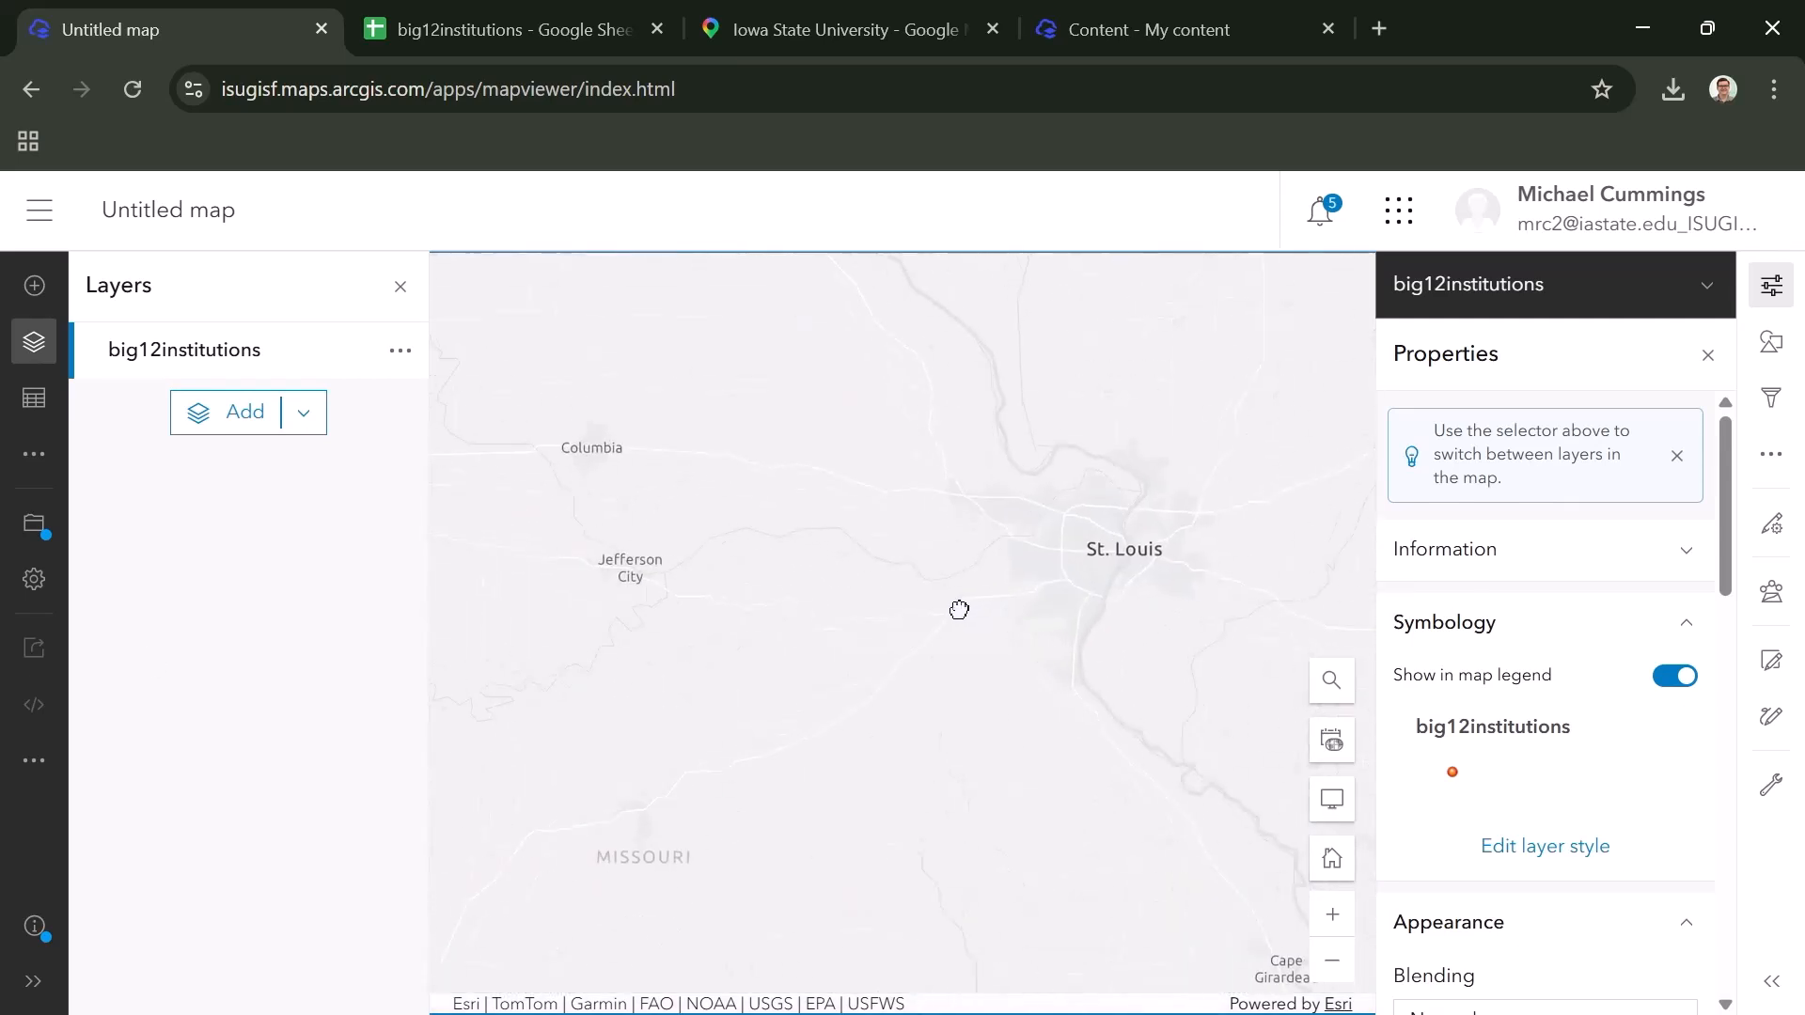
# - Show the whole contiguous United States on the map to check where the big12institutions points fall
pyautogui.scroll(-4, 952, 628)
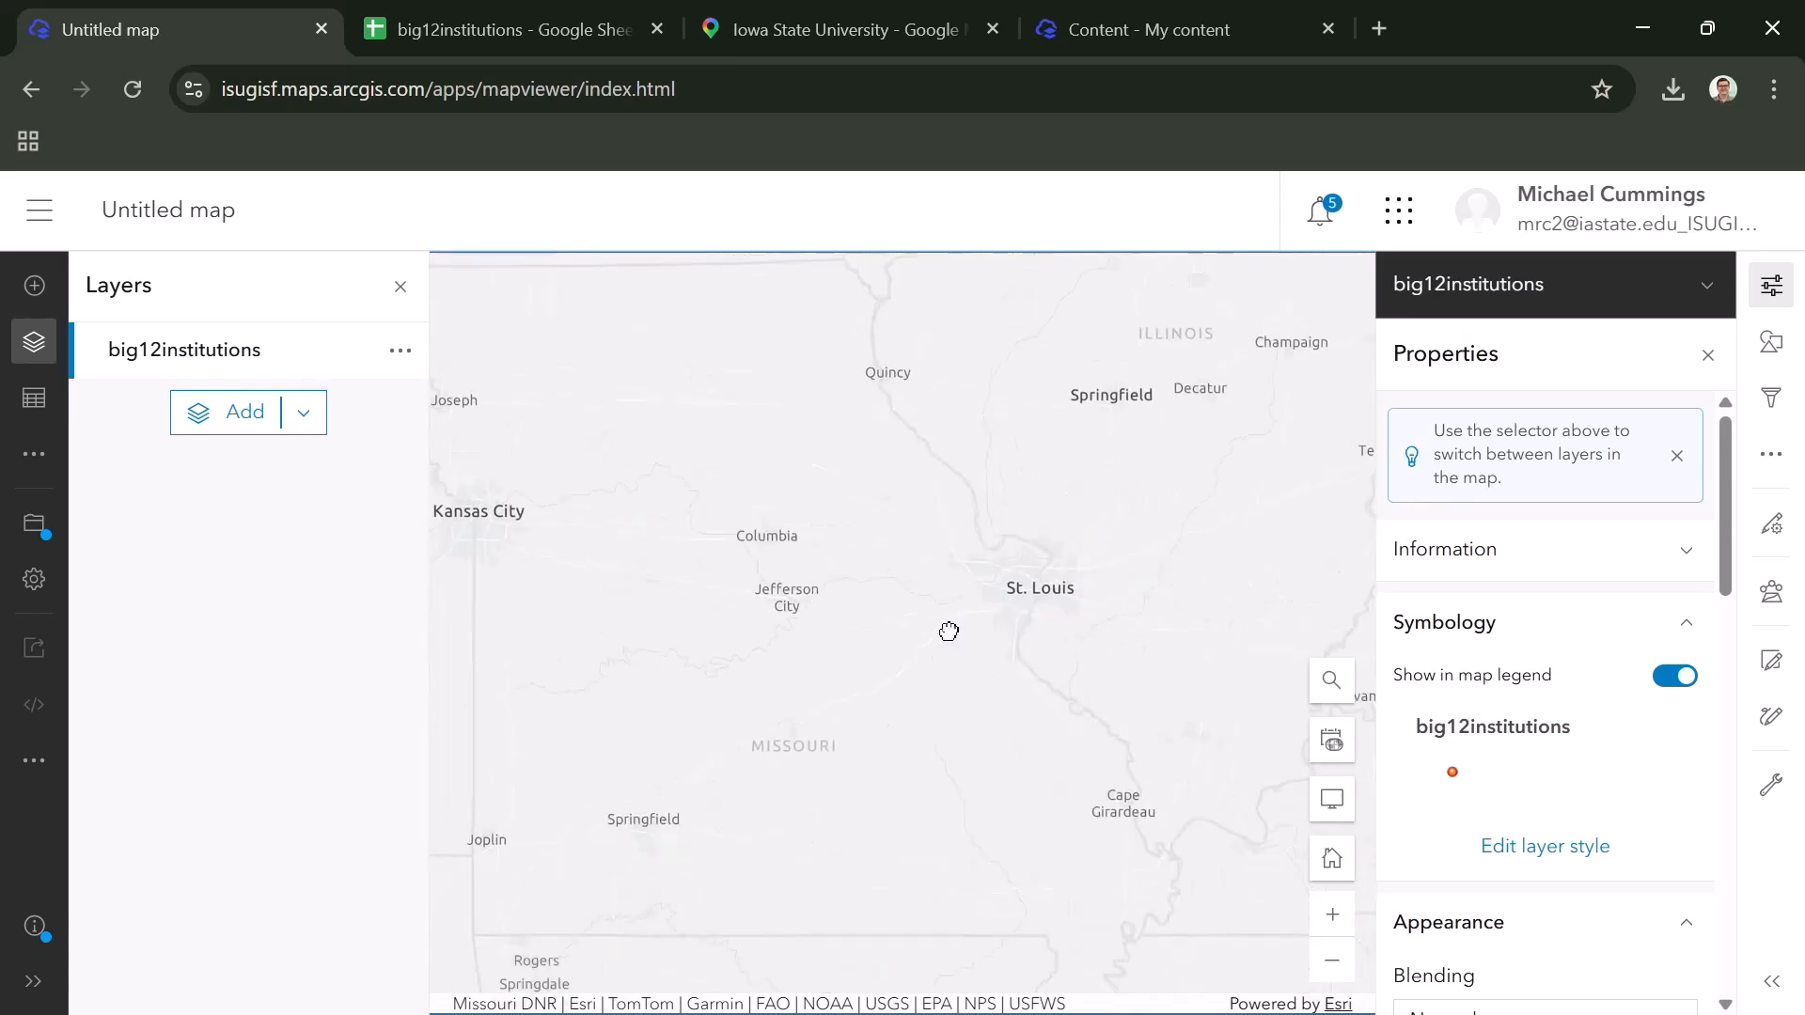
pyautogui.scroll(-2, 945, 631)
pyautogui.moveTo(1128, 593); pyautogui.dragTo(809, 634)
pyautogui.moveTo(1128, 592); pyautogui.dragTo(799, 622)
pyautogui.moveTo(1062, 604); pyautogui.dragTo(1142, 581)
pyautogui.moveTo(907, 650)
pyautogui.mouseDown()
pyautogui.moveTo(1161, 641)
pyautogui.moveTo(908, 660)
pyautogui.mouseUp()
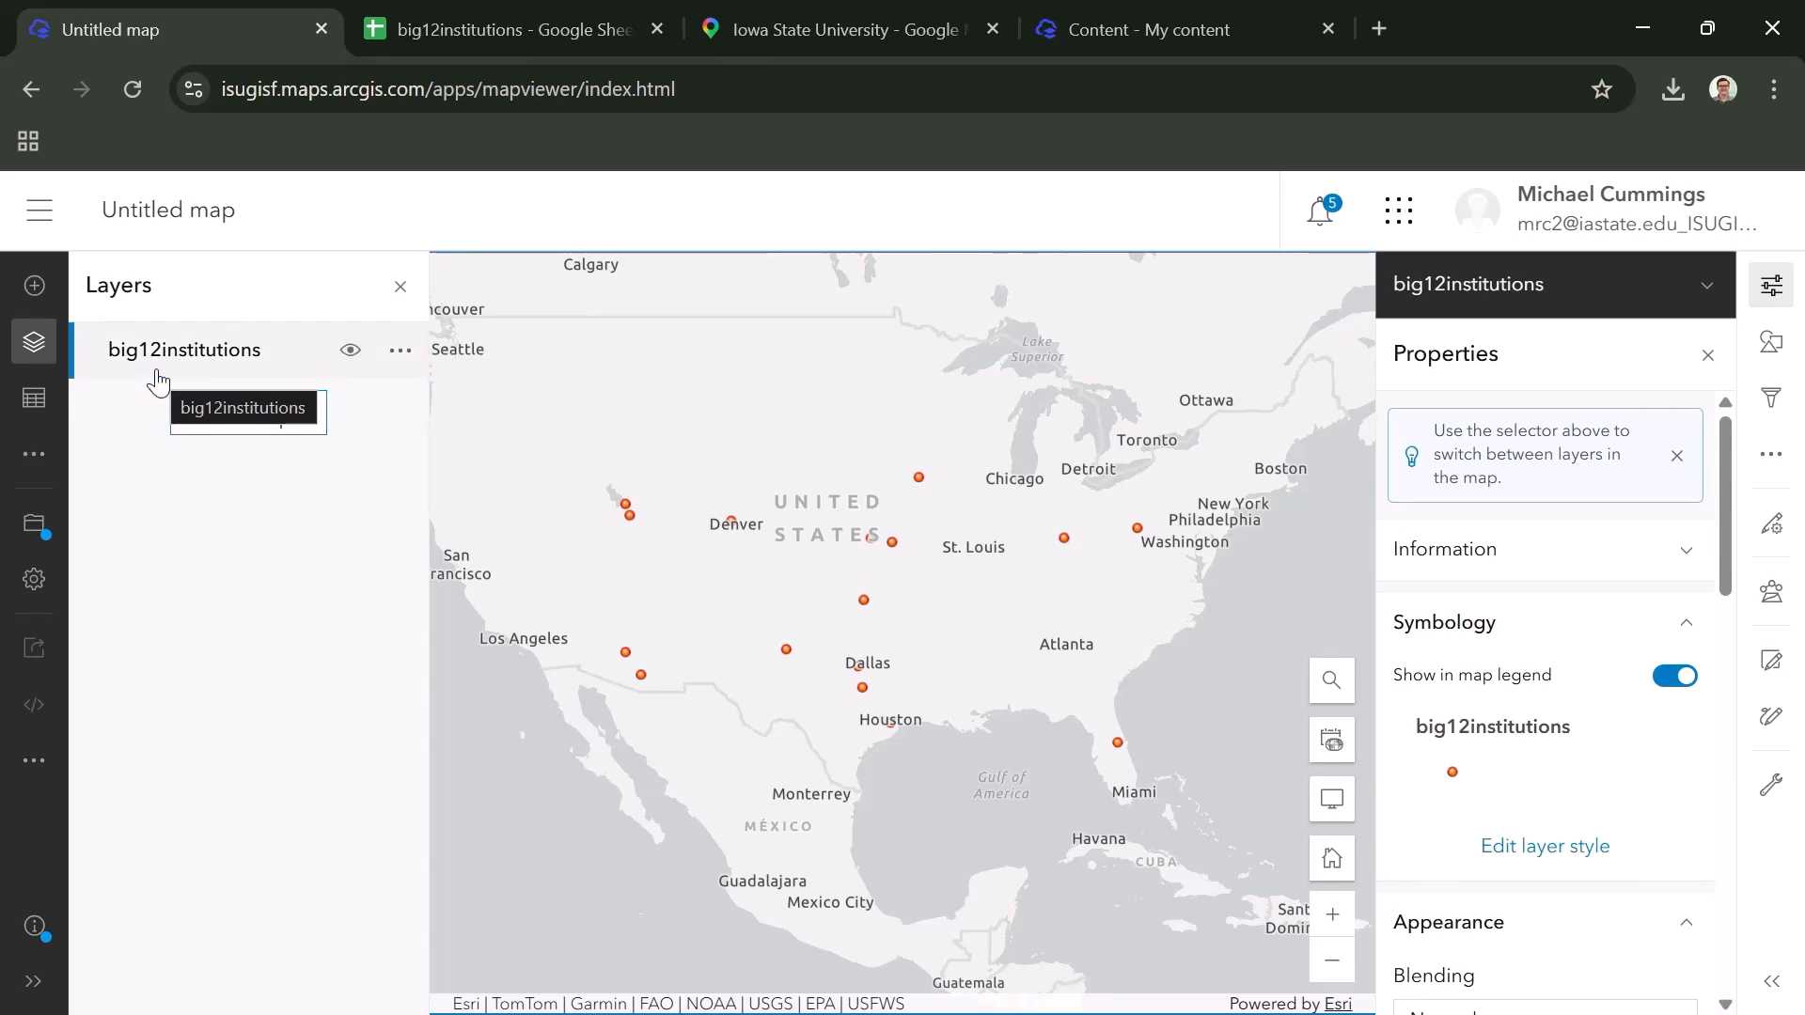
# - Review the big12institutions layer's attribute table across to the latitude and longitude fields, and close the table
pyautogui.click(398, 355)
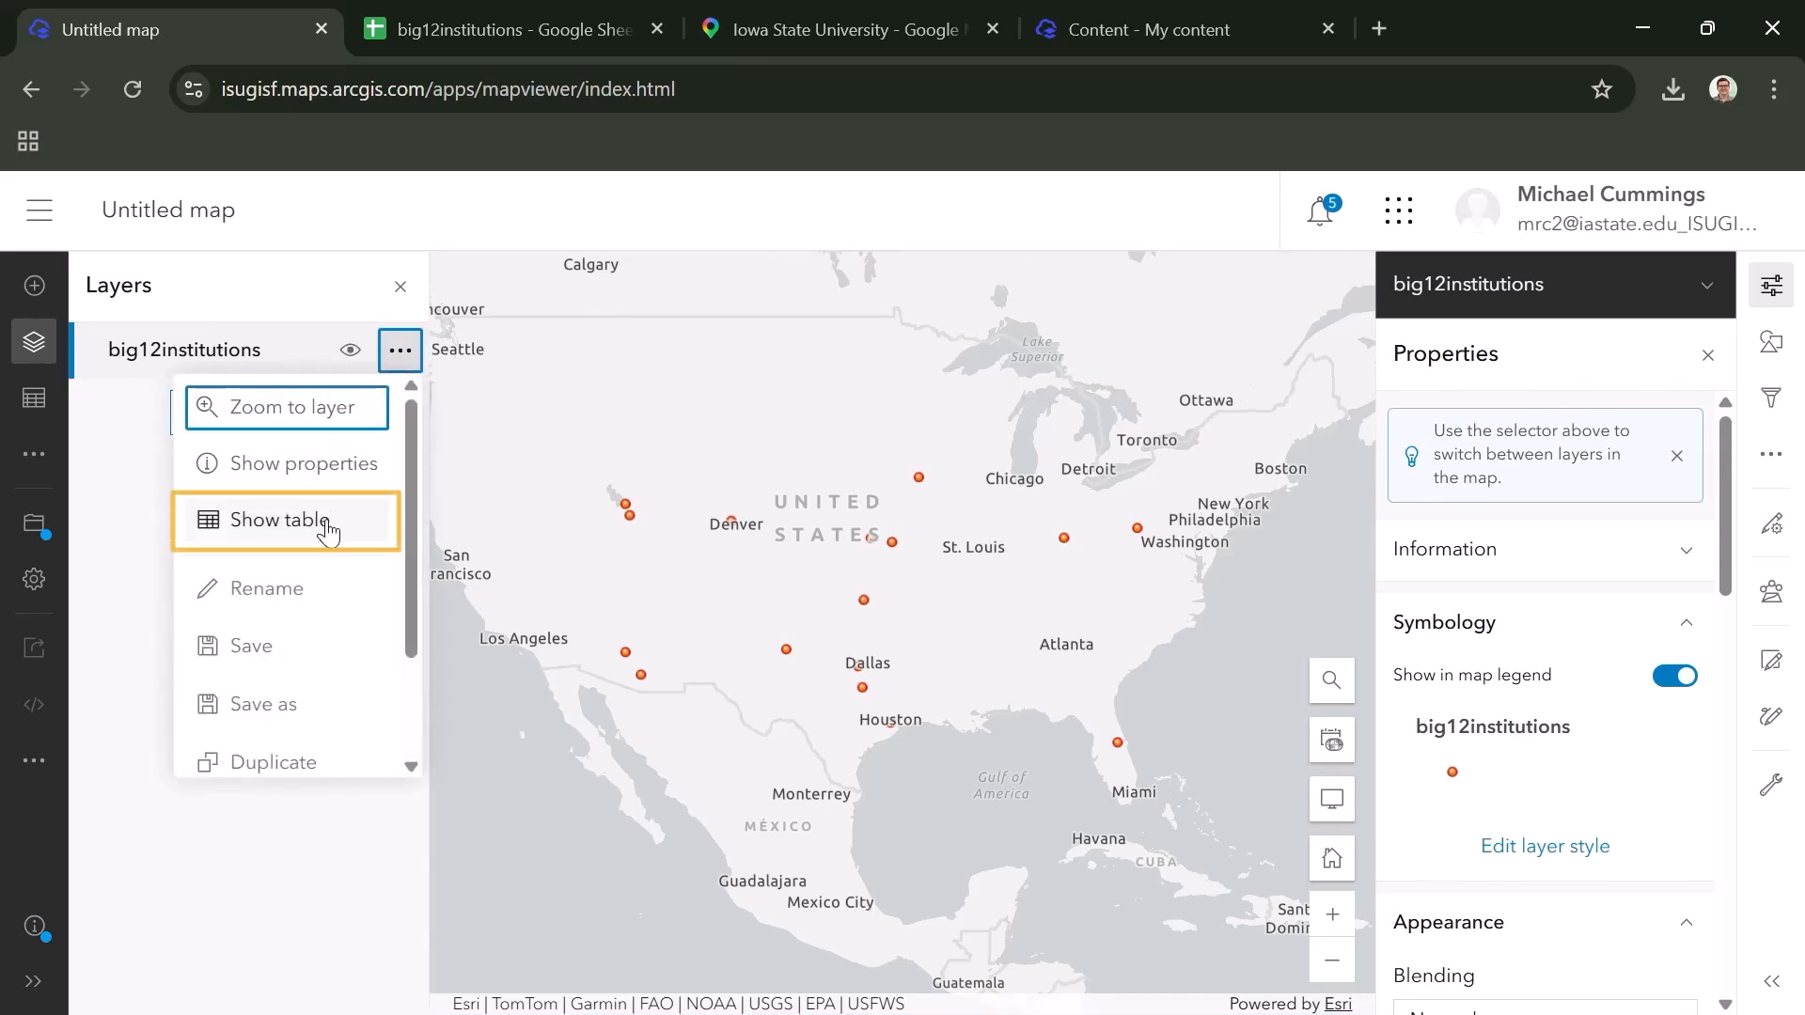
pyautogui.click(328, 533)
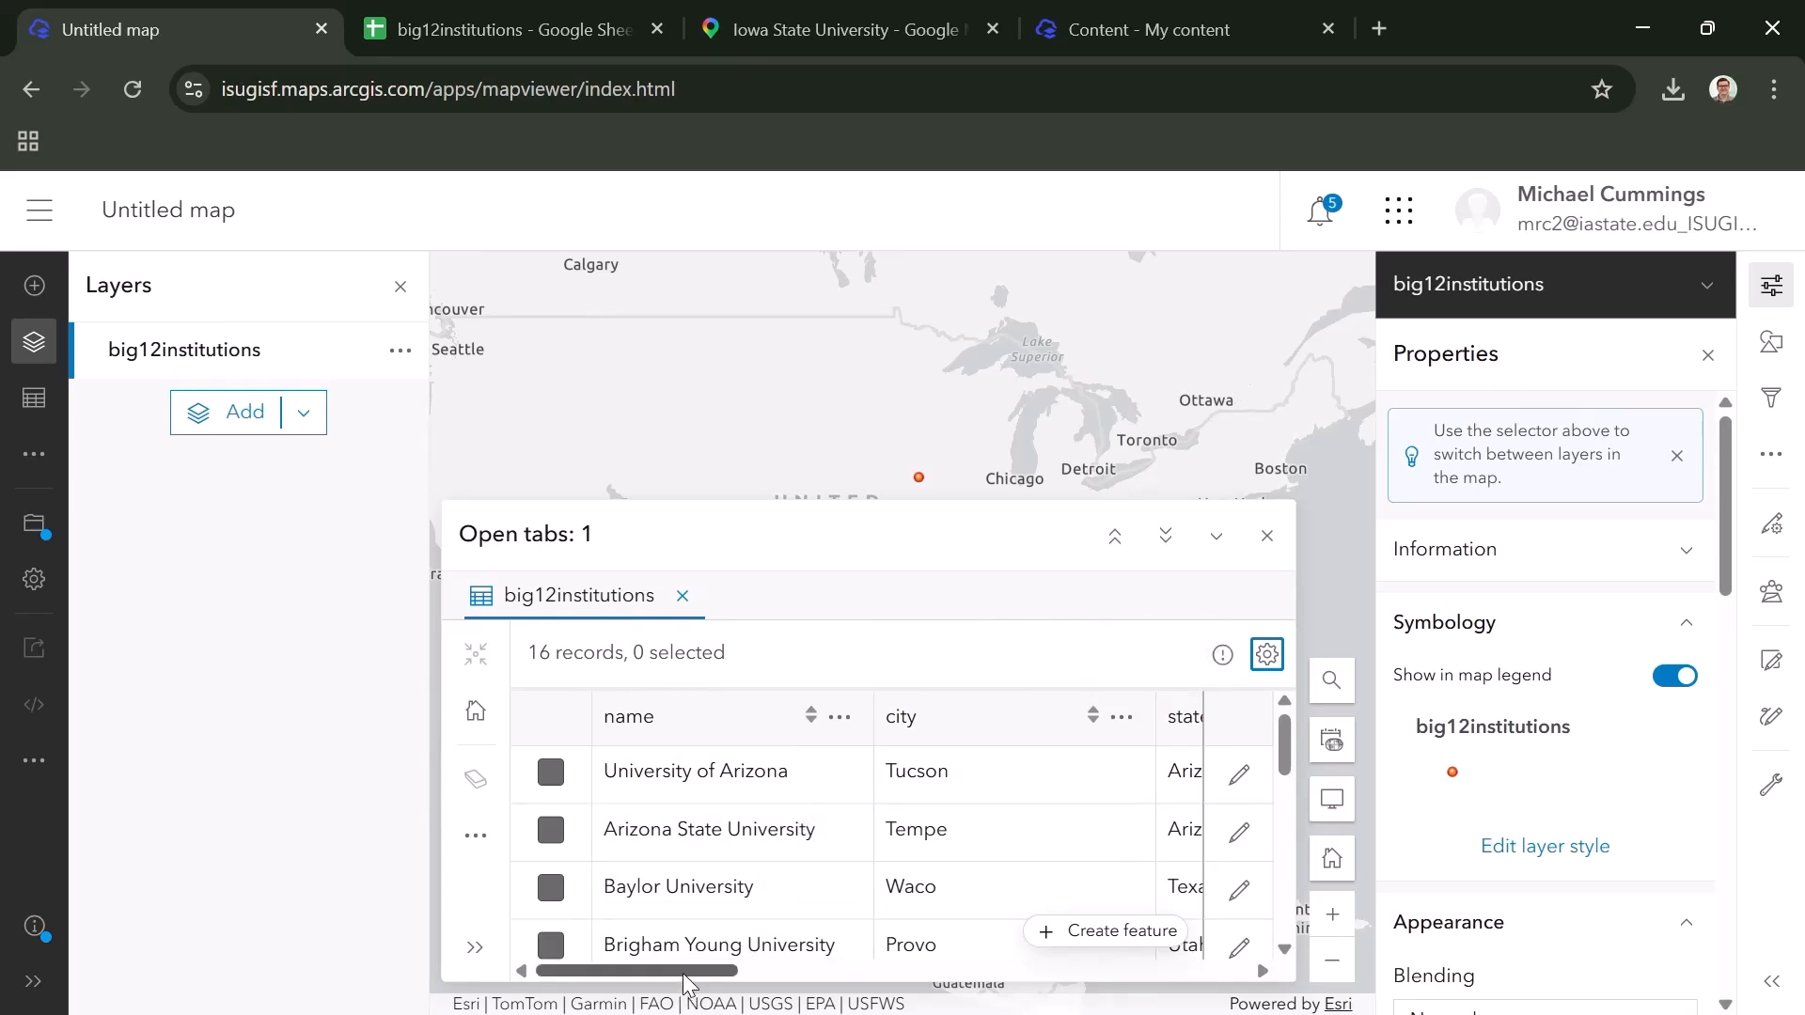
pyautogui.moveTo(683, 978); pyautogui.dragTo(972, 957)
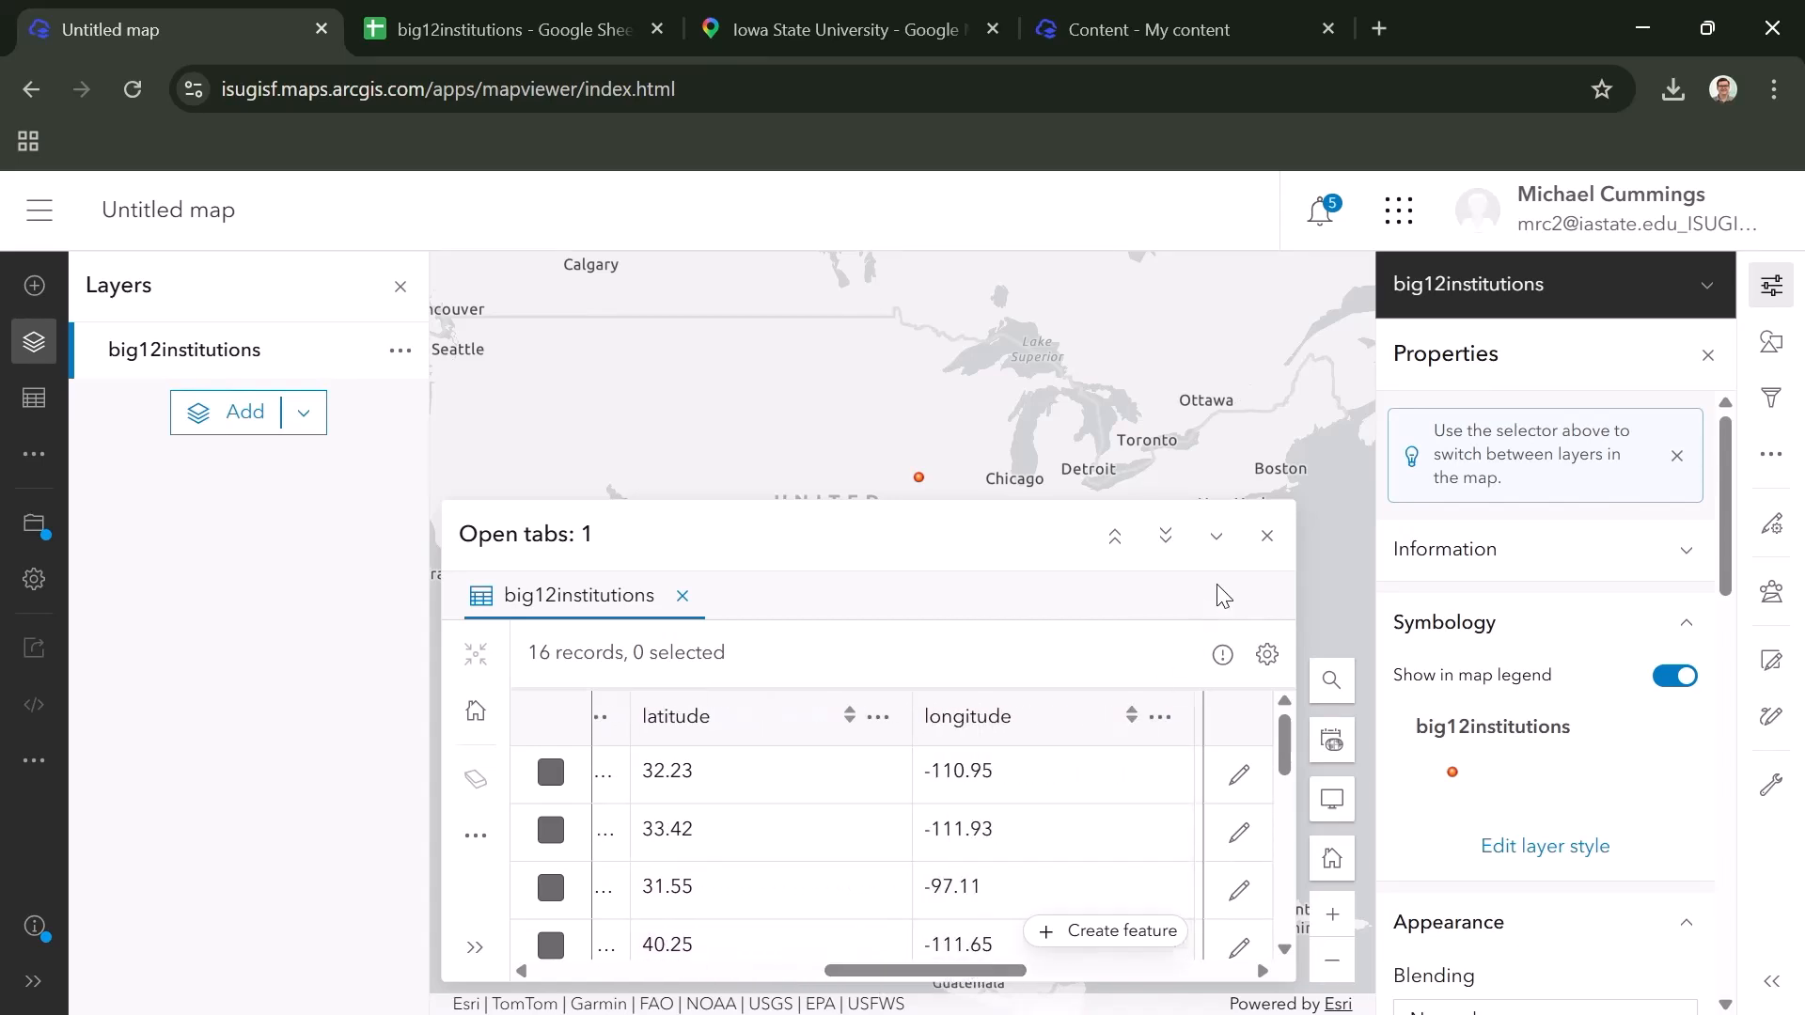
pyautogui.click(1267, 535)
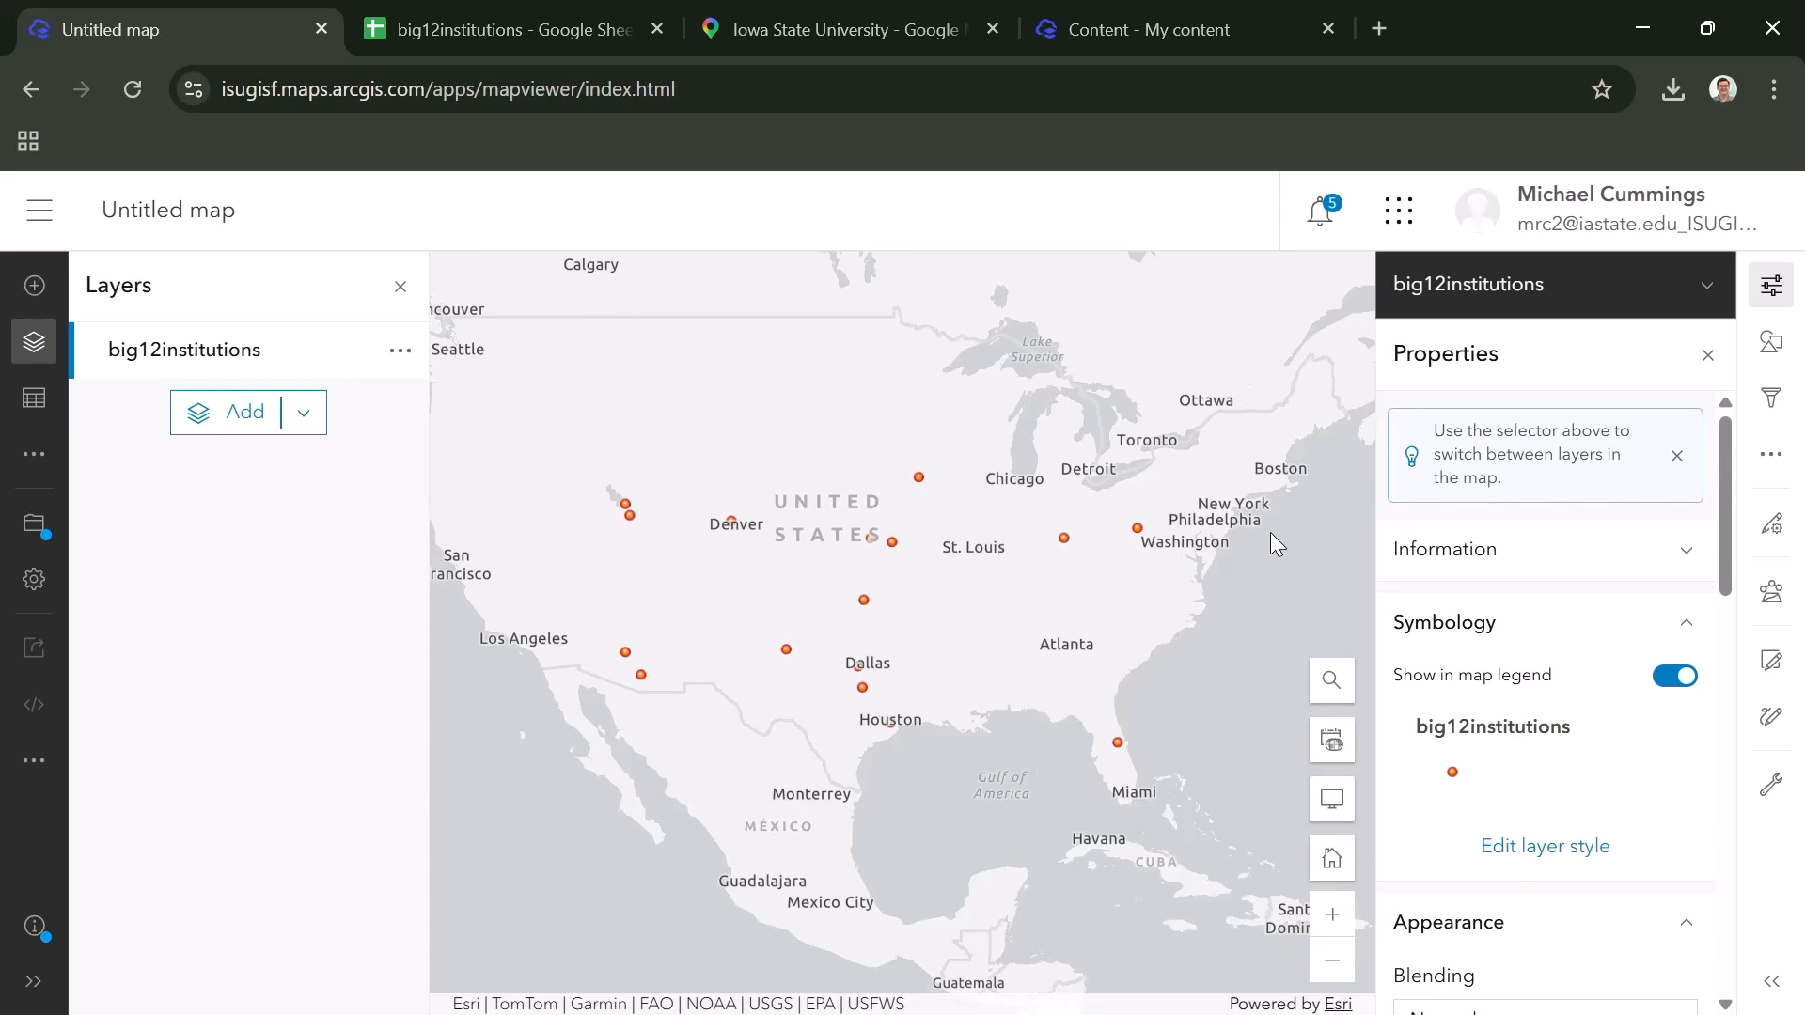
# - Inspect all attributes in the Iowa State University point's pop-up through year_founded, and close the pop-up
pyautogui.click(918, 477)
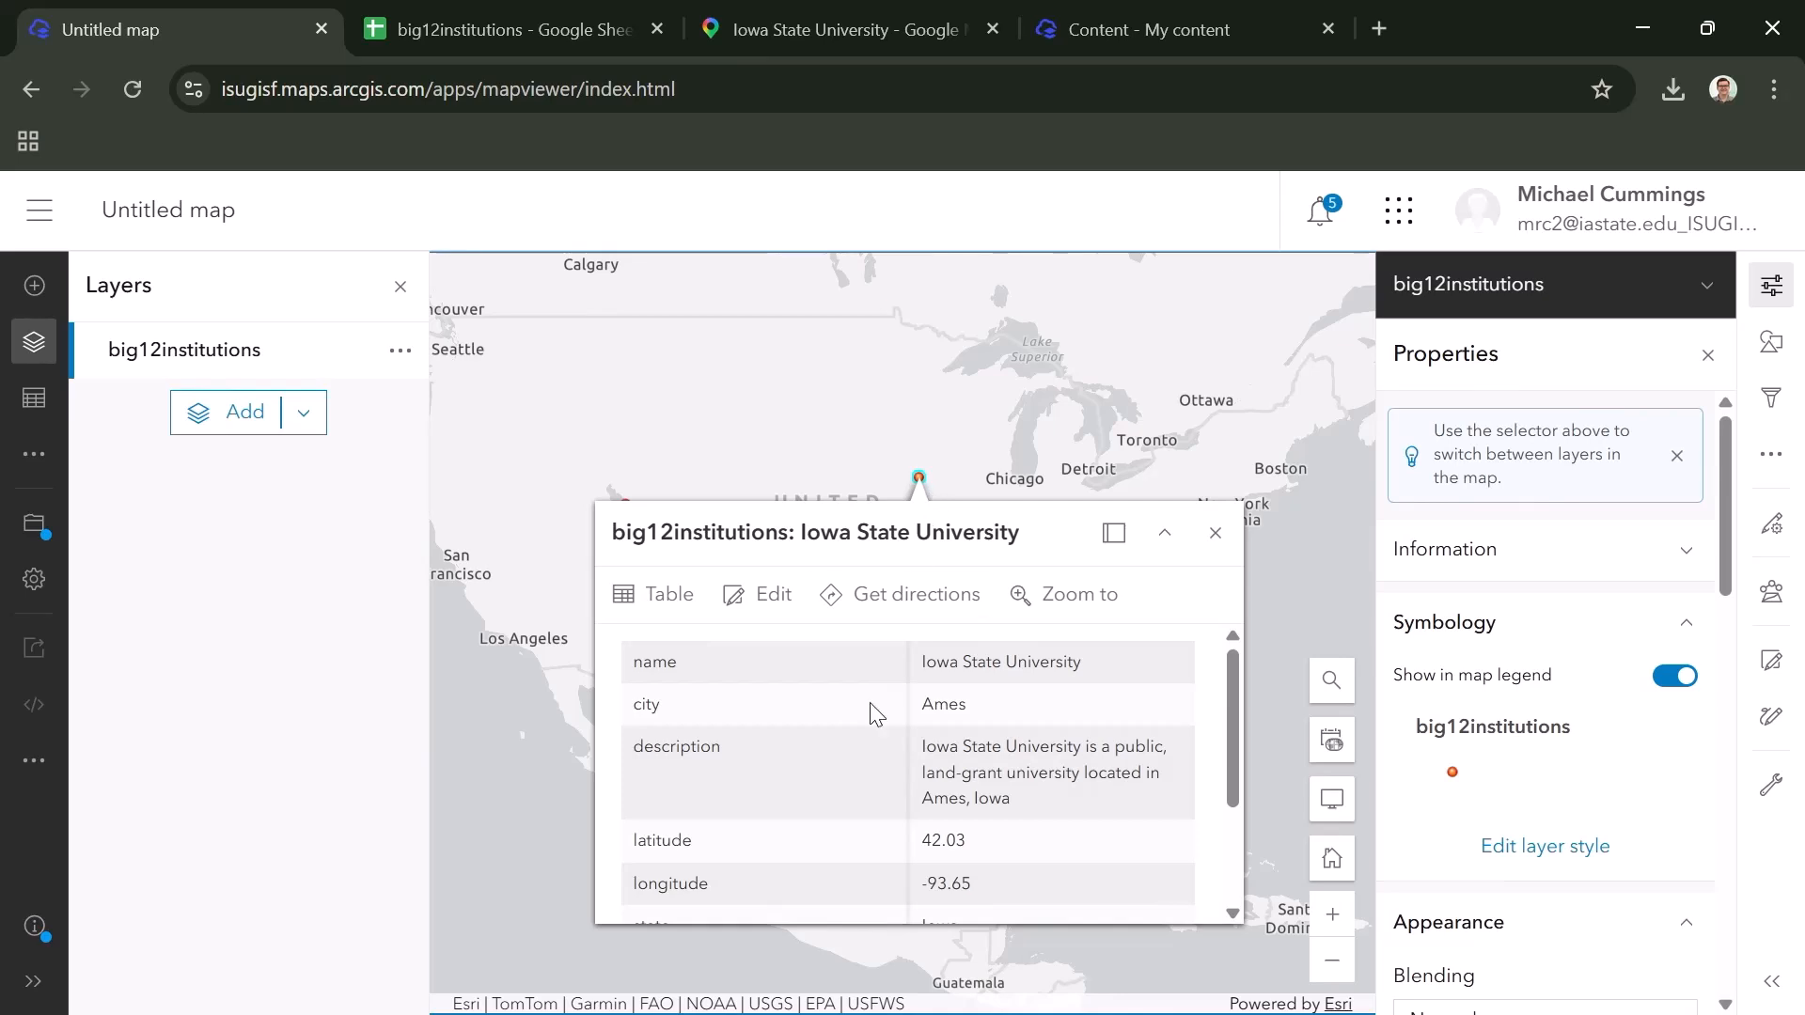
pyautogui.scroll(-3, 857, 740)
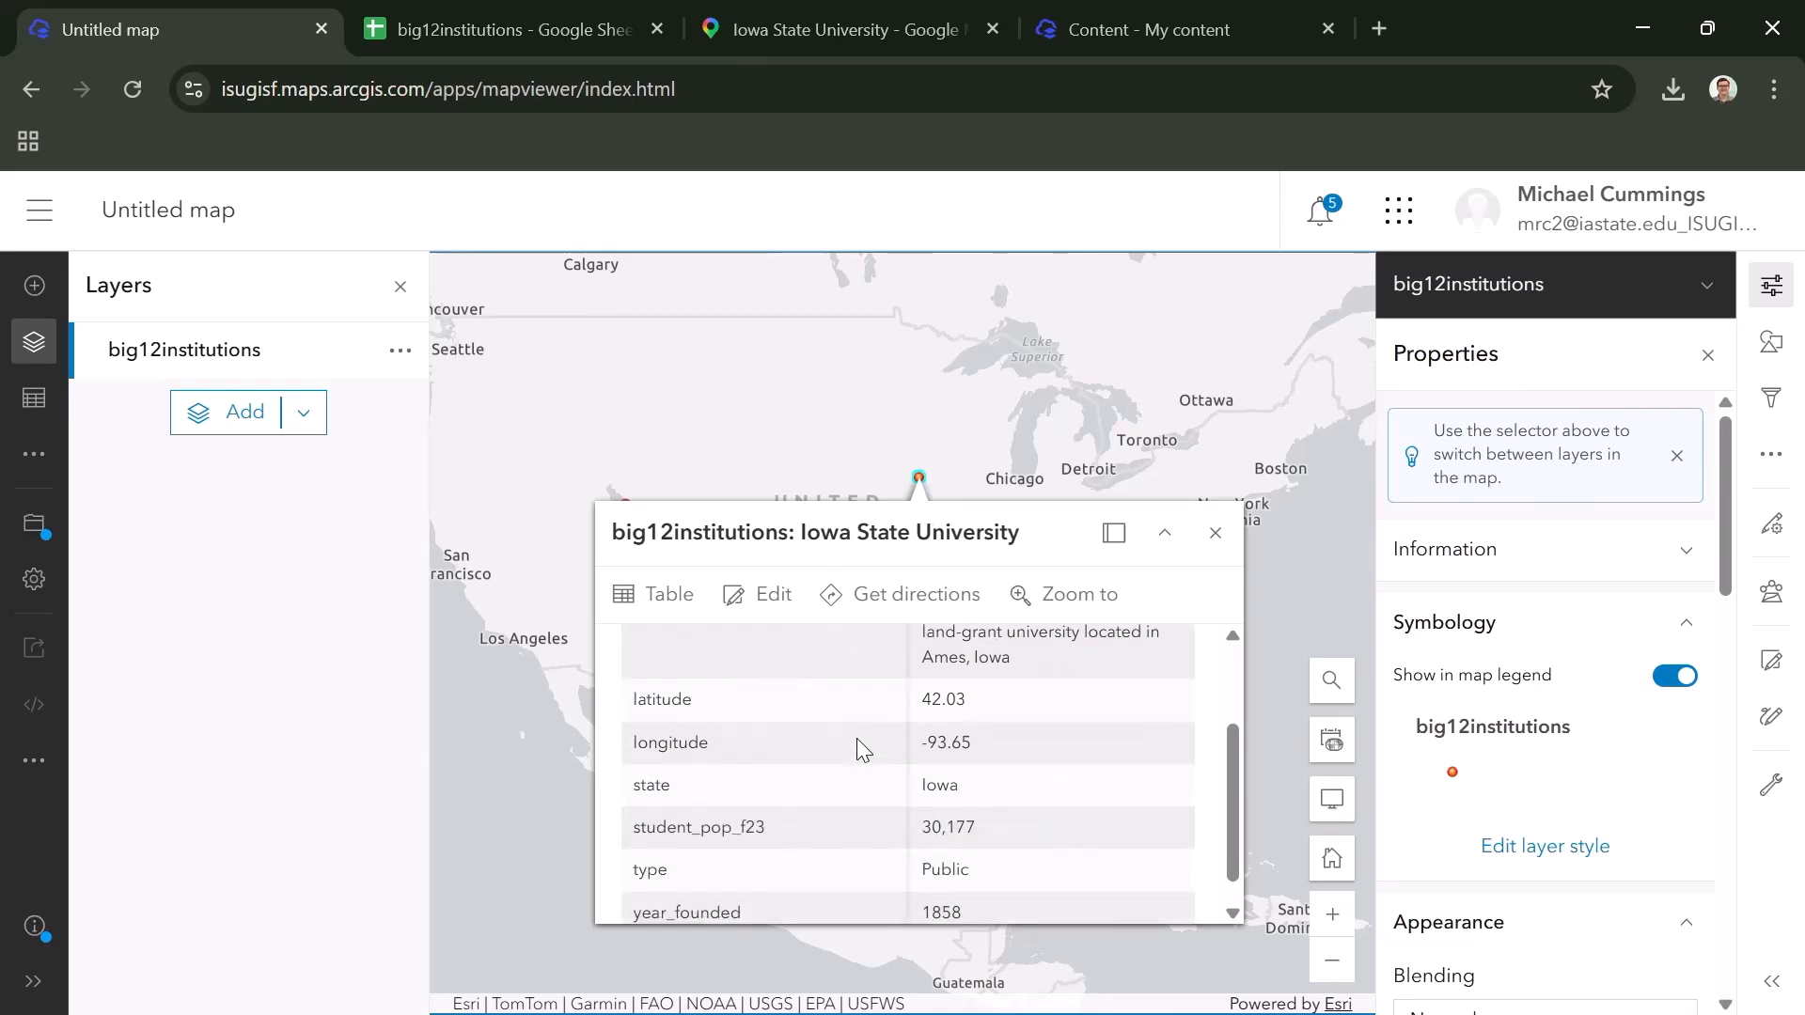
pyautogui.scroll(-1, 856, 739)
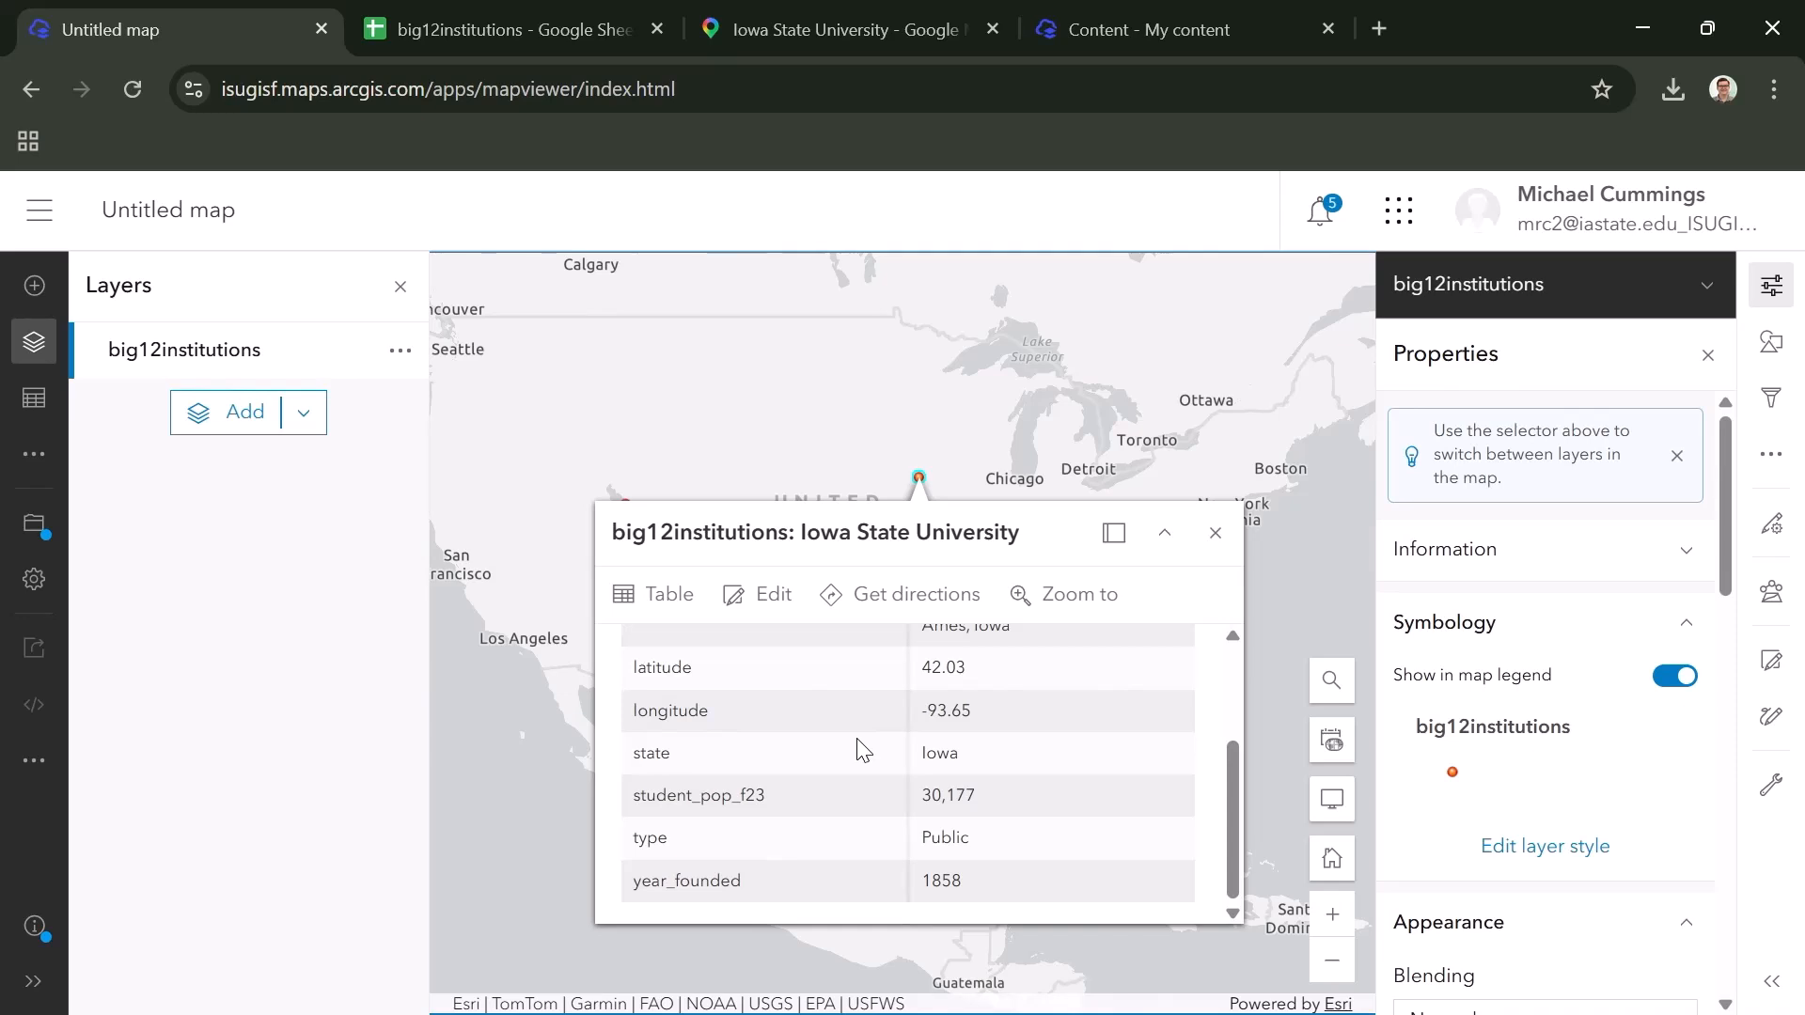
pyautogui.click(1212, 535)
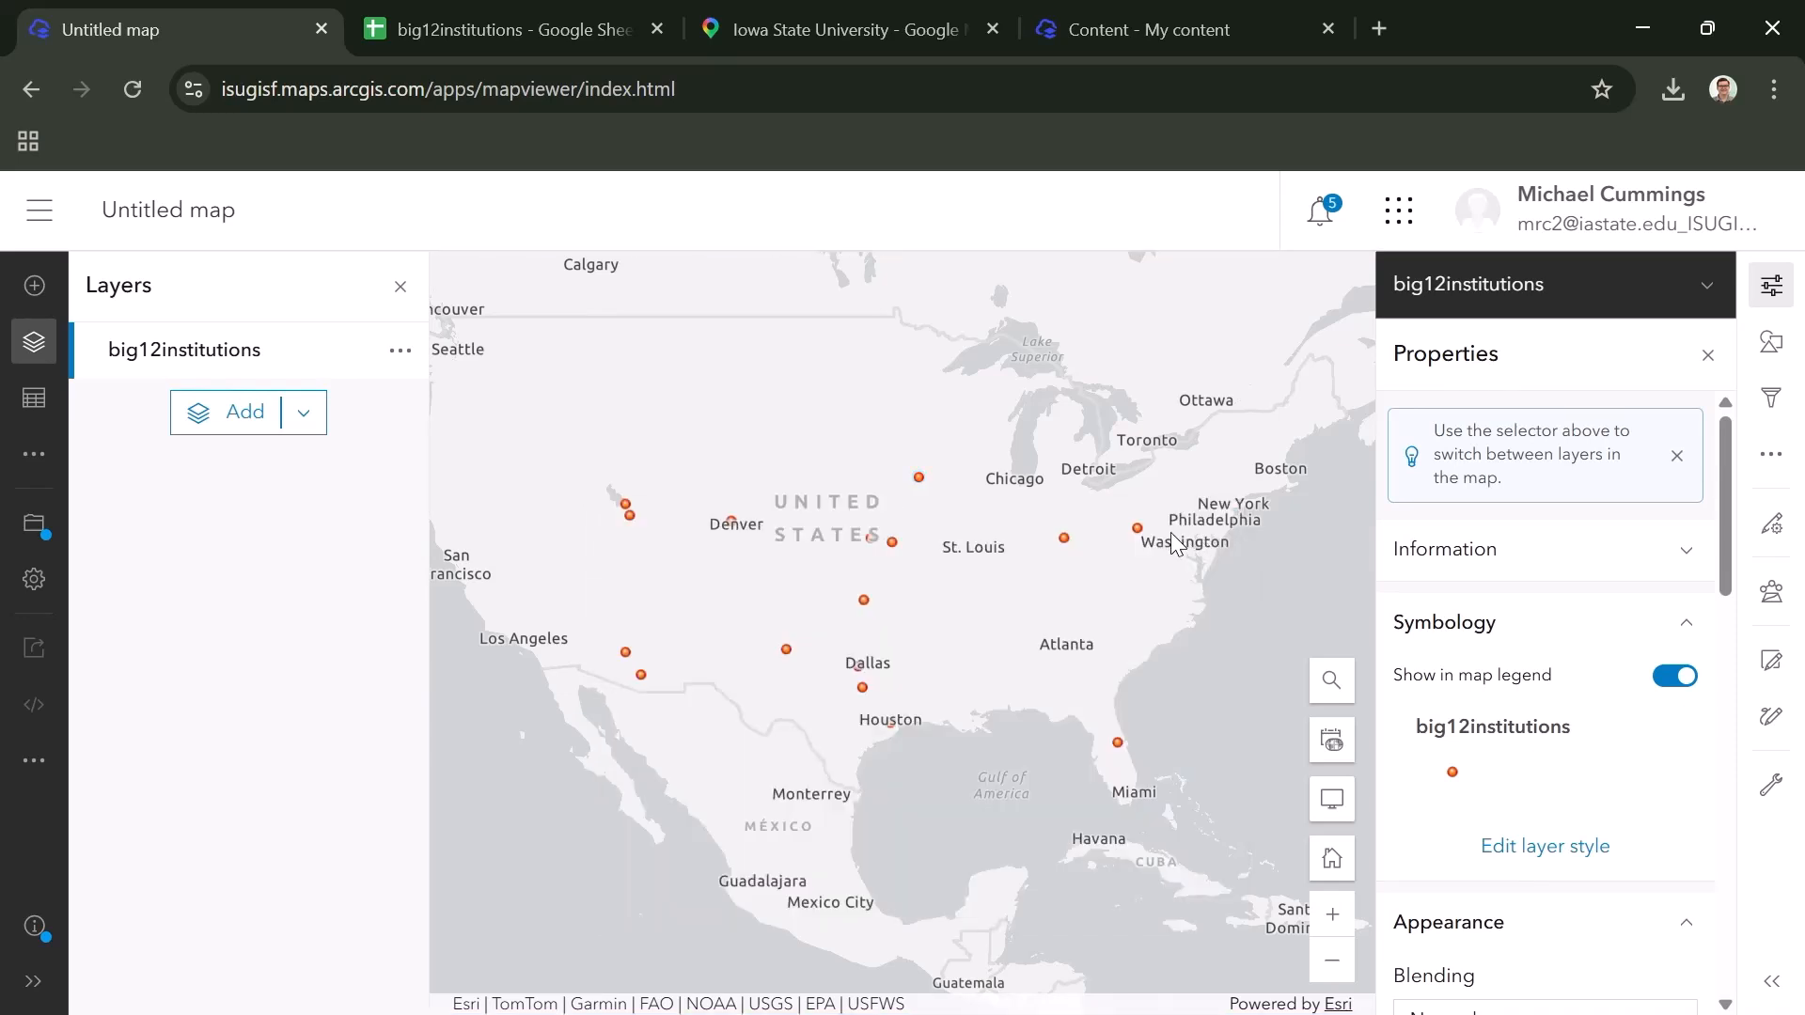